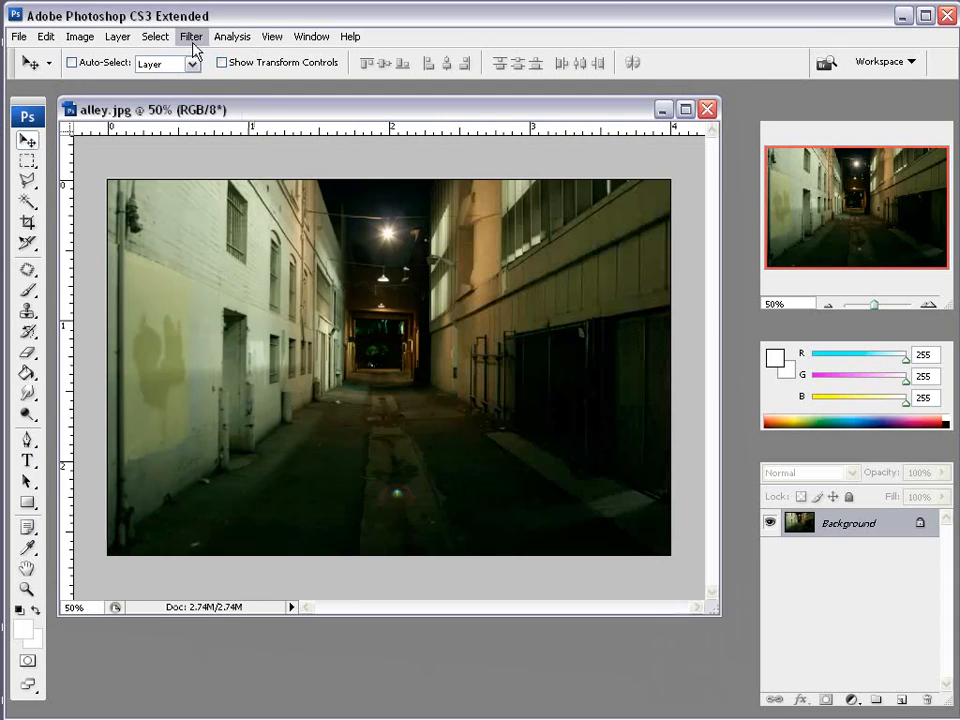
- Create a Vanishing Point plane over the alley's ground and extend its near edge past the lower border of the photo
{"action": "left_click", "coordinate": [190, 36]}
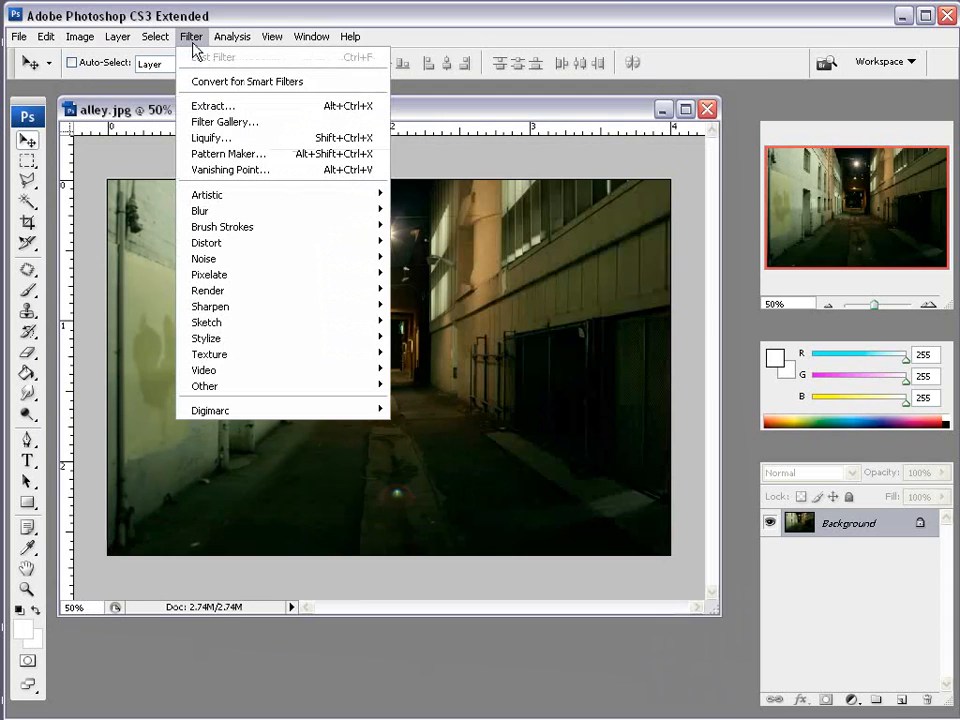
{"action": "left_click", "coordinate": [224, 170]}
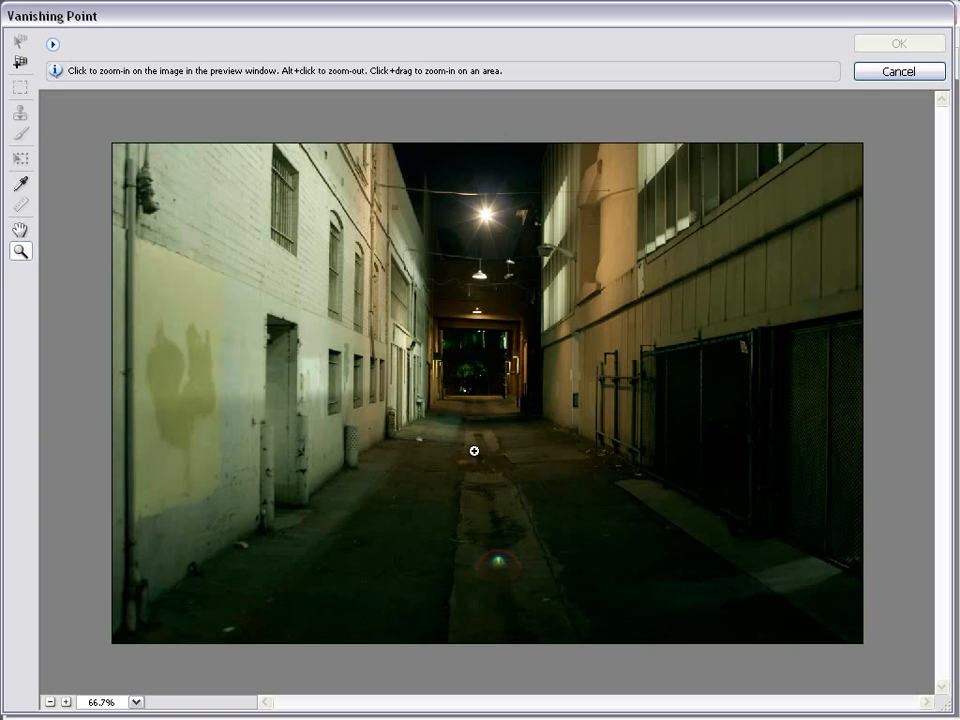
{"action": "left_click", "coordinate": [20, 61]}
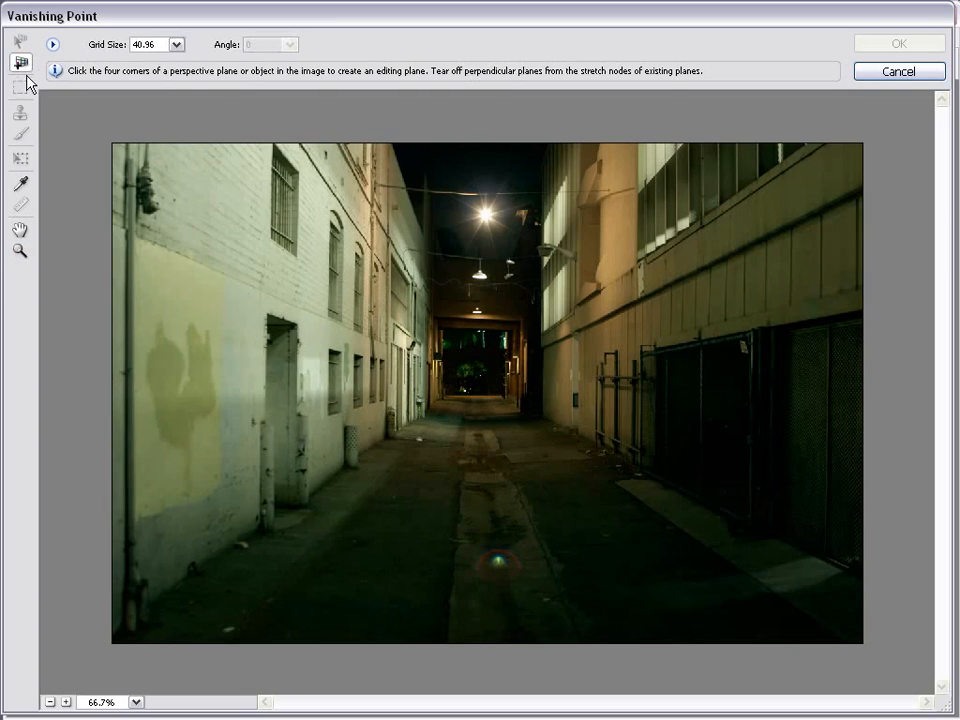
{"action": "left_click", "coordinate": [443, 395]}
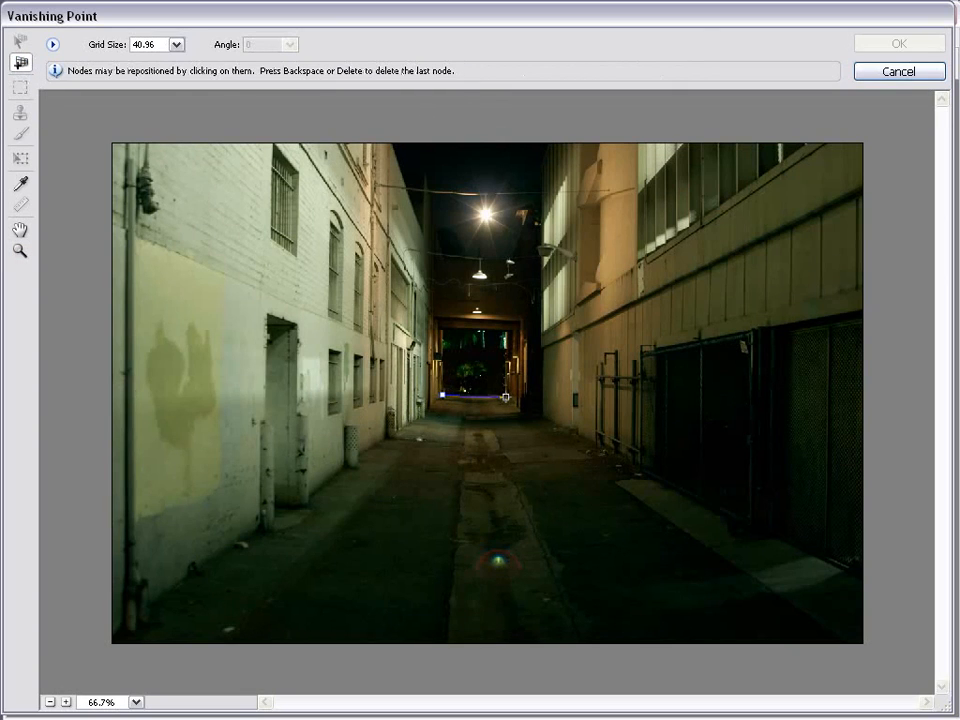
{"action": "left_click", "coordinate": [506, 396]}
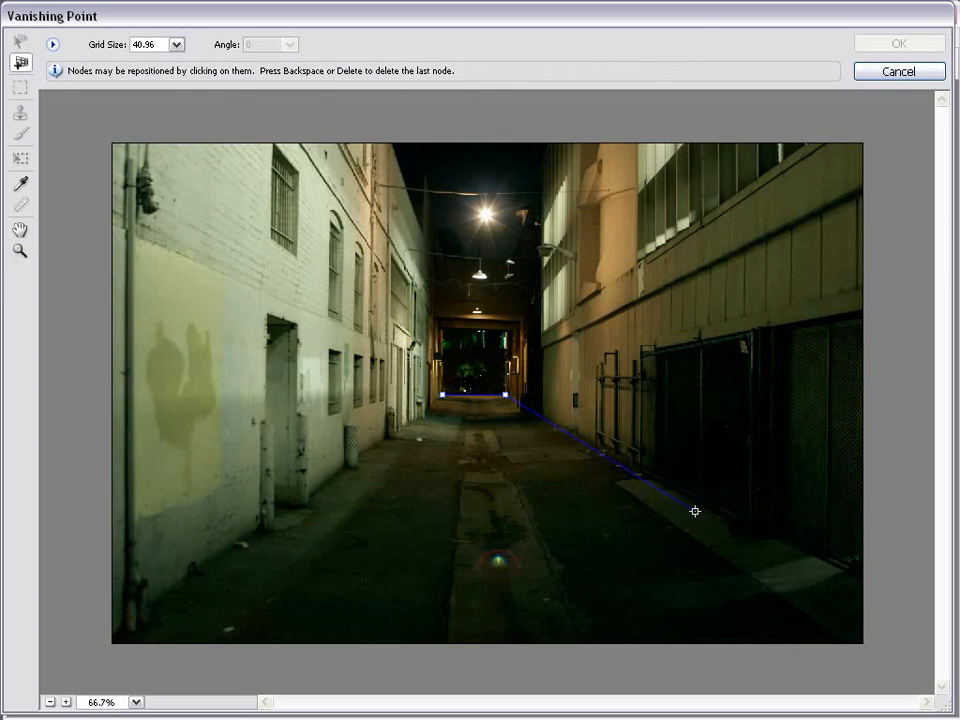
{"action": "left_click", "coordinate": [844, 567]}
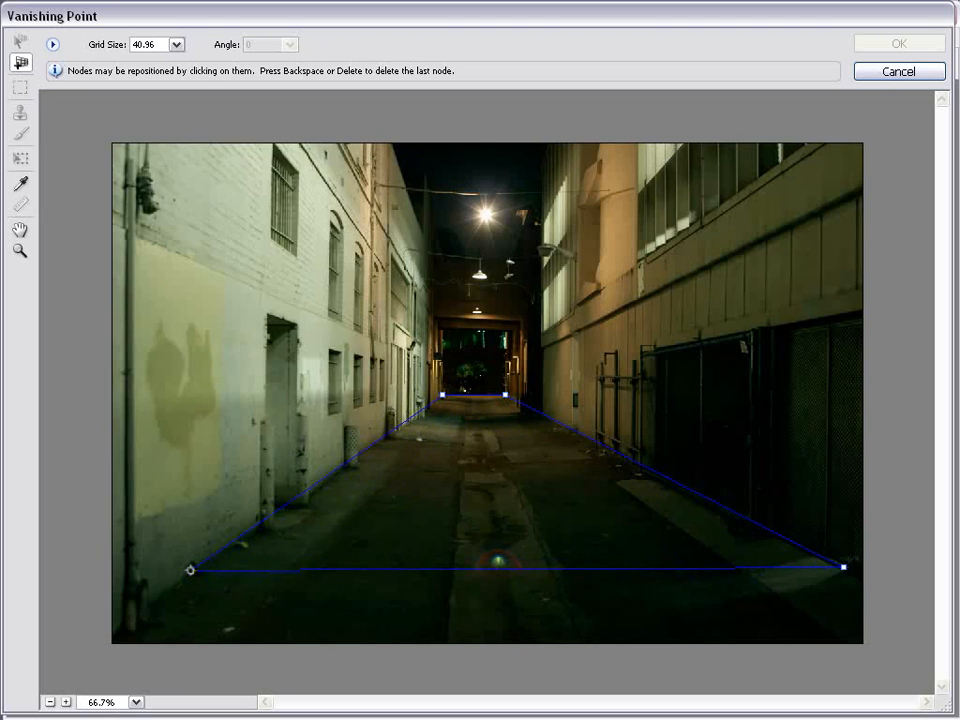
{"action": "left_click", "coordinate": [190, 570]}
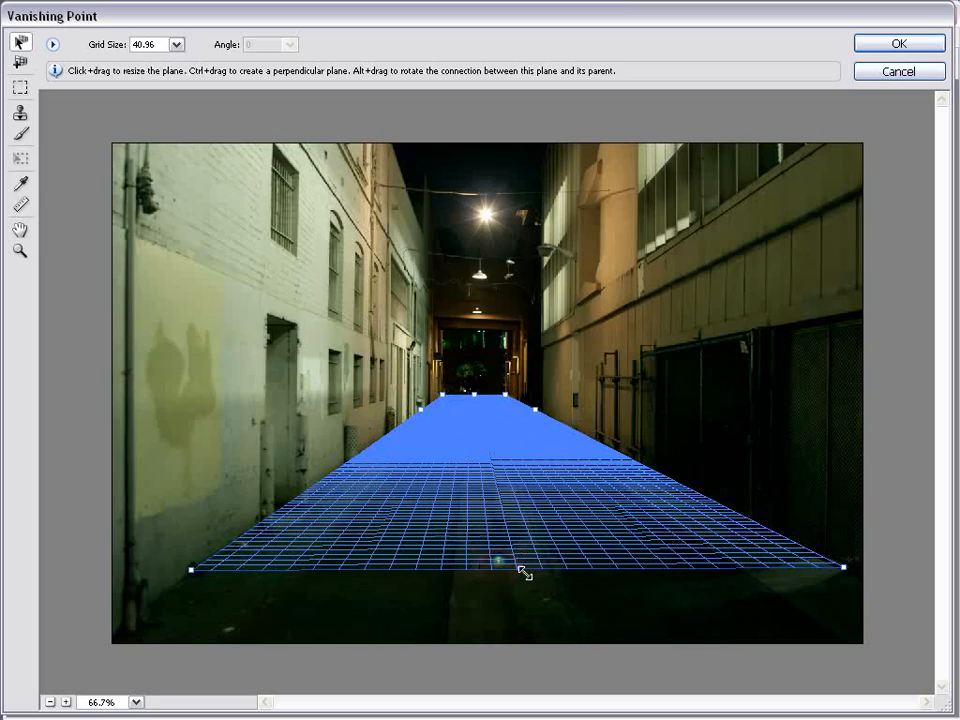
{"action": "left_click_drag", "start_coordinate": [519, 568], "coordinate": [514, 654]}
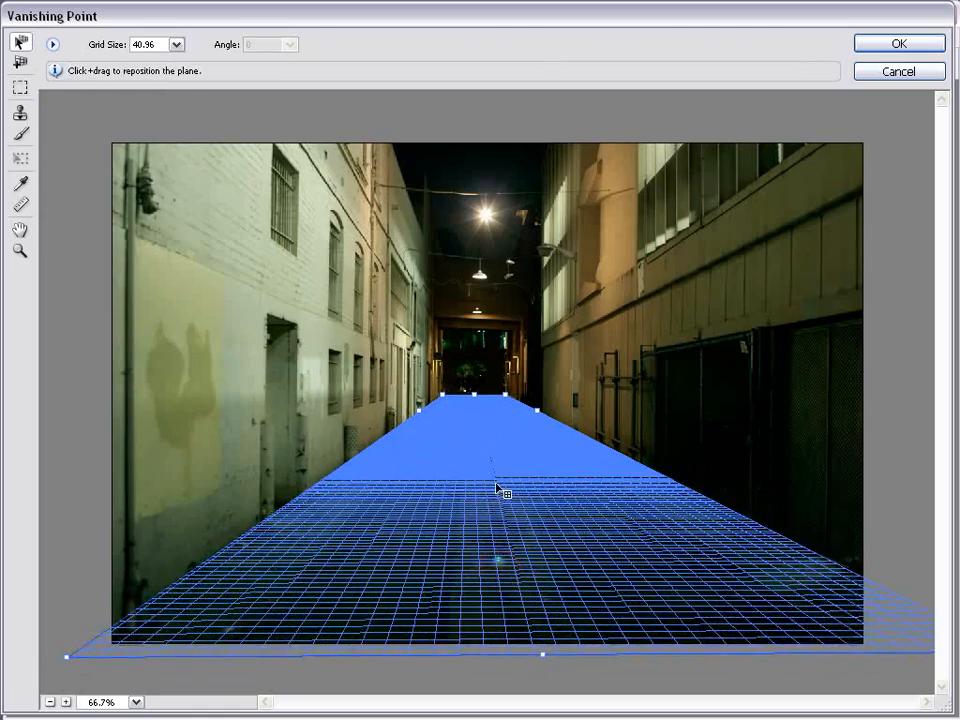
- Tear off perpendicular planes from the ground plane's two side edges to cover the right and left alley walls
{"action": "left_click", "coordinate": [20, 62]}
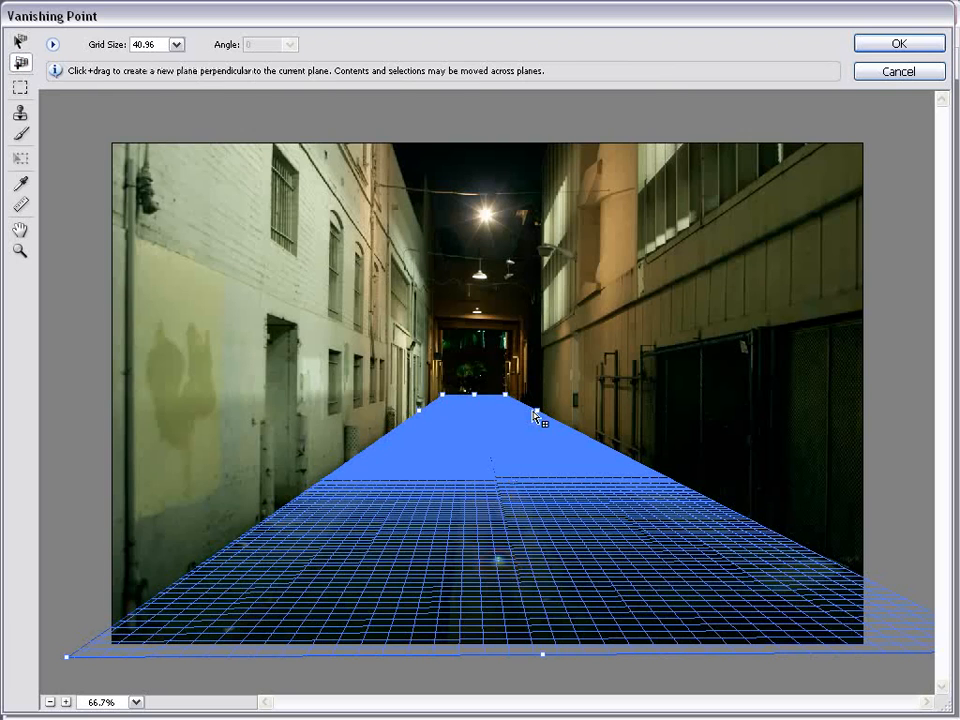
{"action": "left_click_drag", "start_coordinate": [538, 412], "coordinate": [541, 171]}
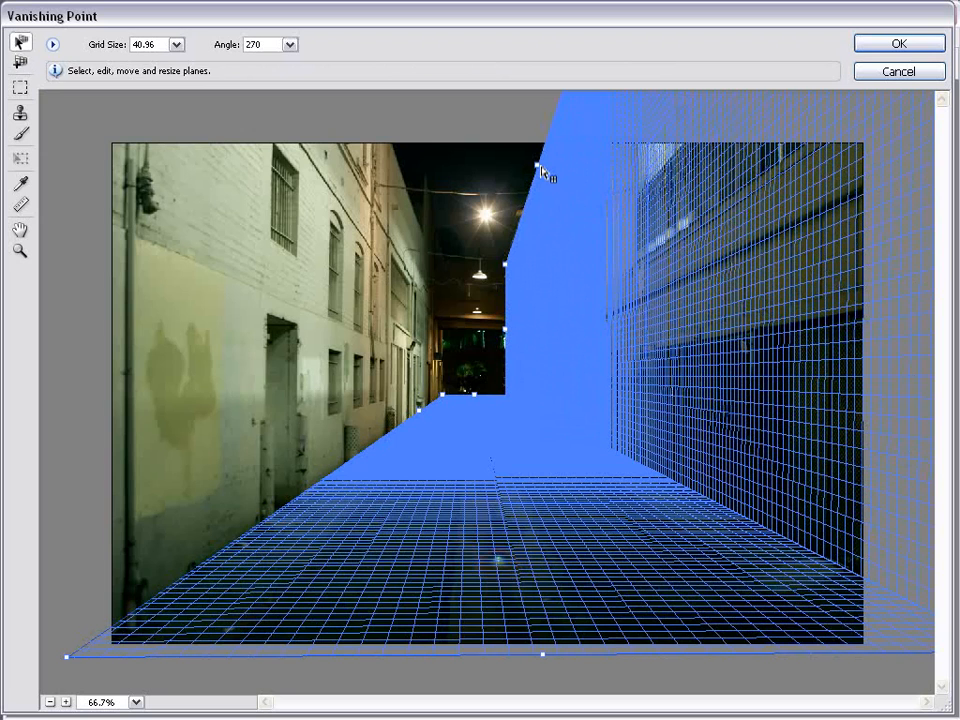
{"action": "left_click", "coordinate": [21, 65]}
{"action": "left_click", "coordinate": [418, 415]}
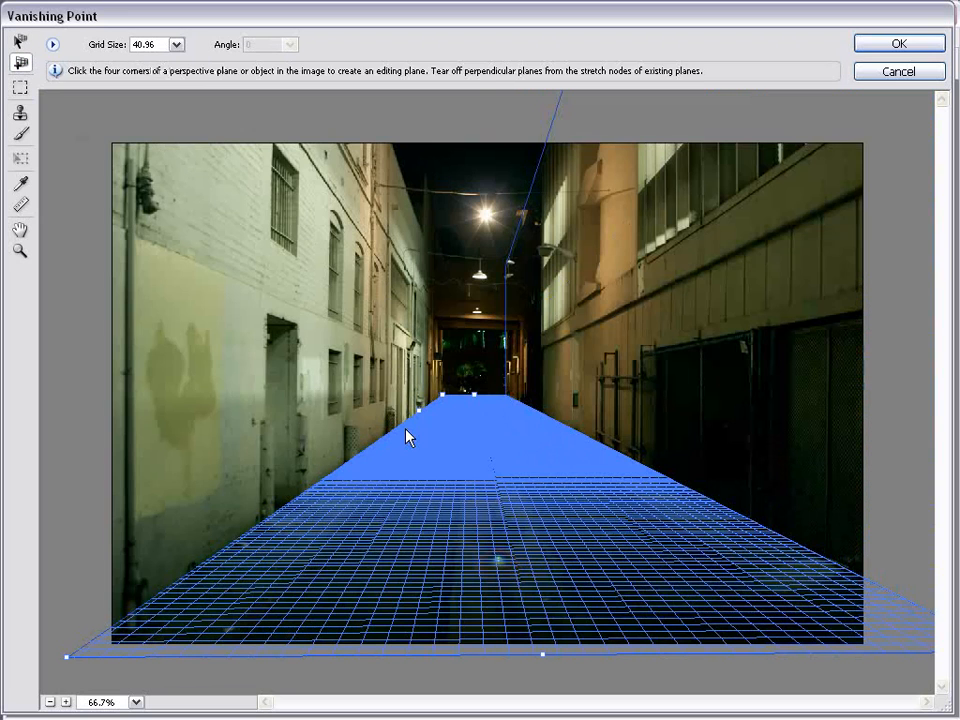
{"action": "left_click_drag", "start_coordinate": [422, 419], "coordinate": [364, 152]}
- Tear off a perpendicular back plane at the alley's far end and a ceiling plane from its upper edge towards the viewer
{"action": "left_click", "coordinate": [18, 63]}
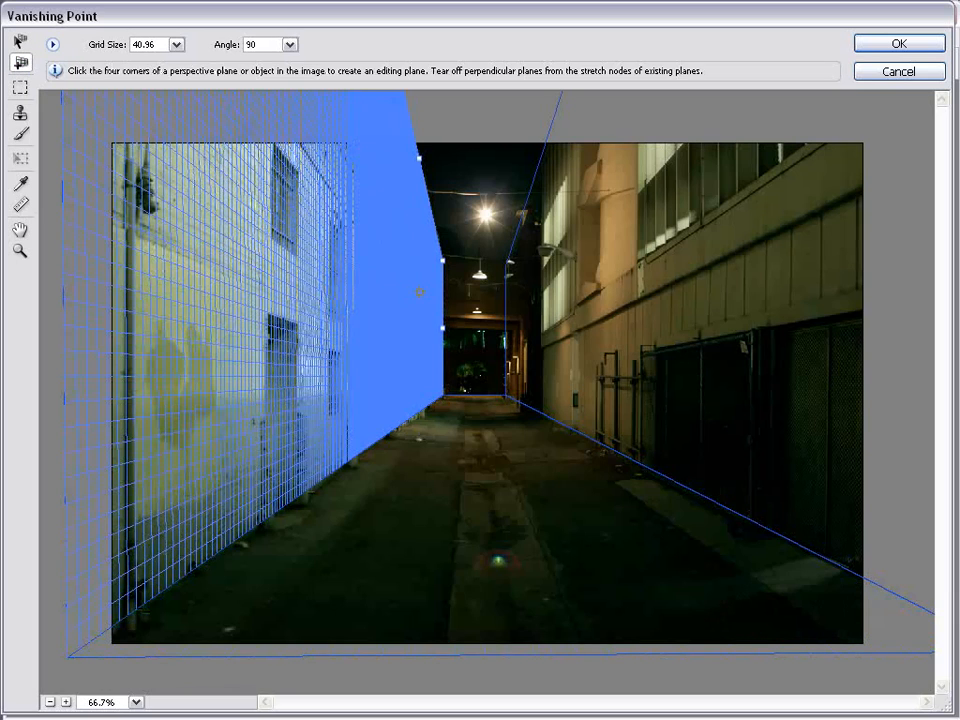
{"action": "left_click", "coordinate": [472, 398]}
{"action": "left_click_drag", "start_coordinate": [475, 397], "coordinate": [468, 253]}
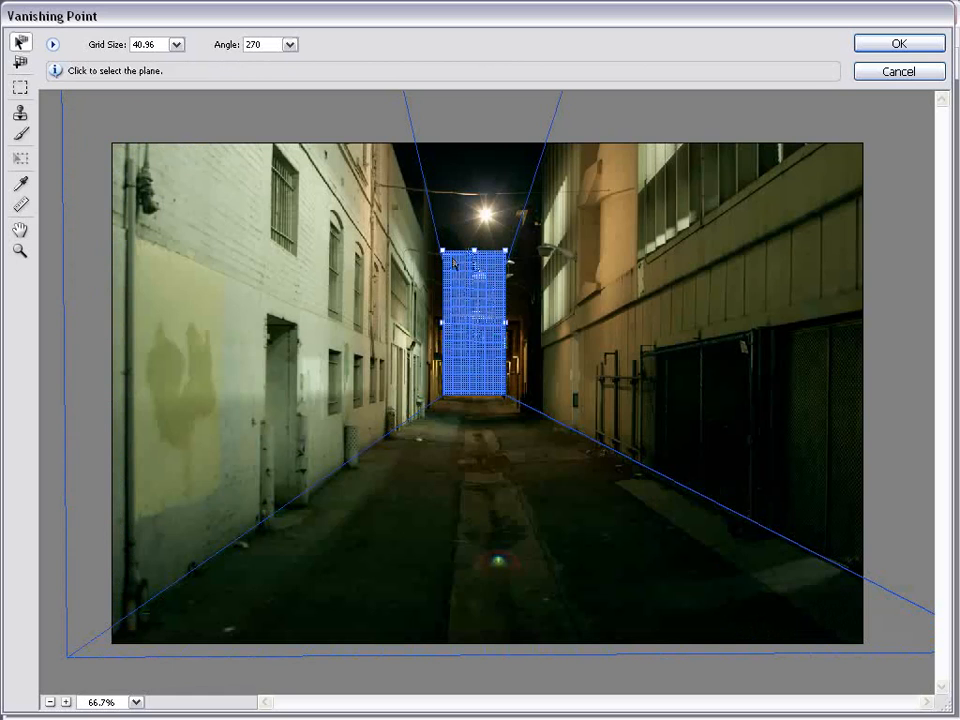
{"action": "left_click", "coordinate": [18, 63]}
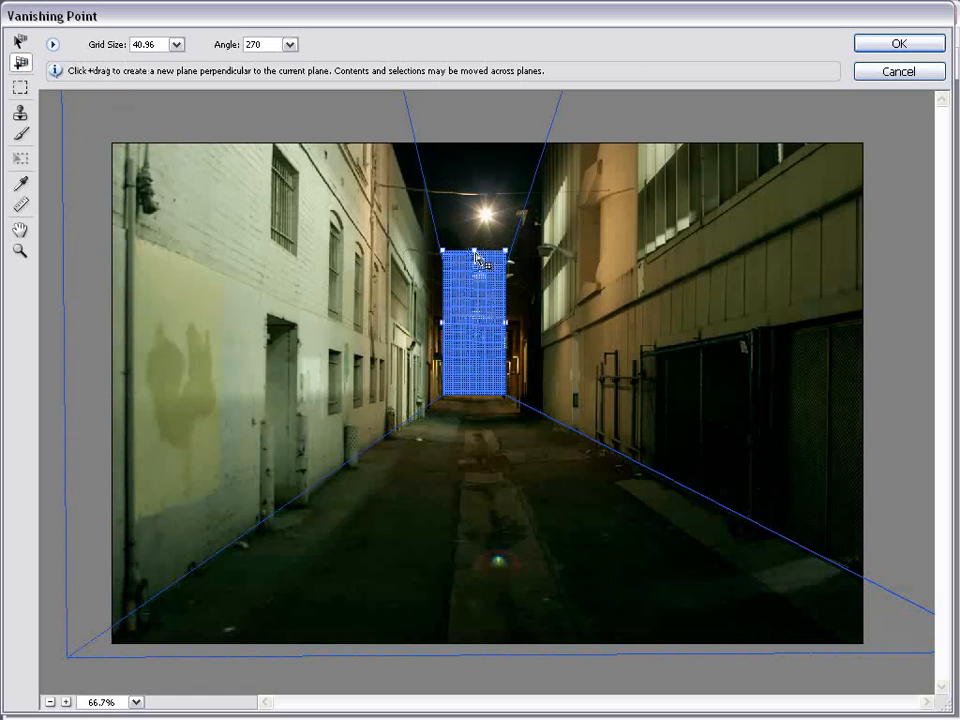
{"action": "left_click_drag", "start_coordinate": [480, 252], "coordinate": [498, 77]}
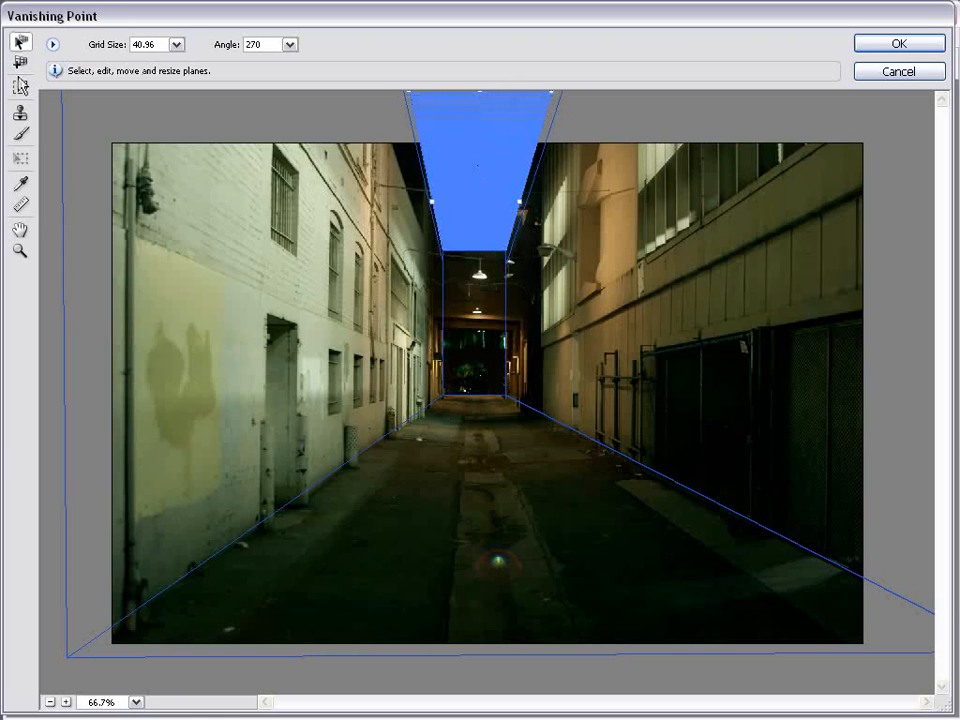
- Raise the upper edges of the right and left wall planes to line up with the ceiling plane
{"action": "left_click", "coordinate": [535, 158]}
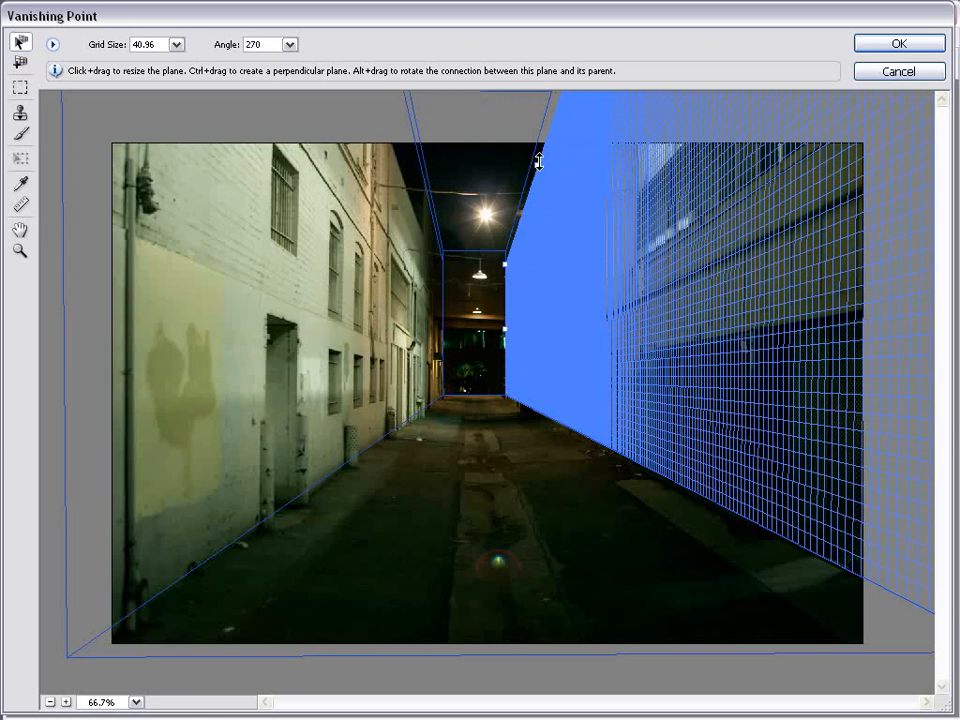
{"action": "left_click_drag", "start_coordinate": [536, 157], "coordinate": [535, 140]}
{"action": "left_click", "coordinate": [420, 172]}
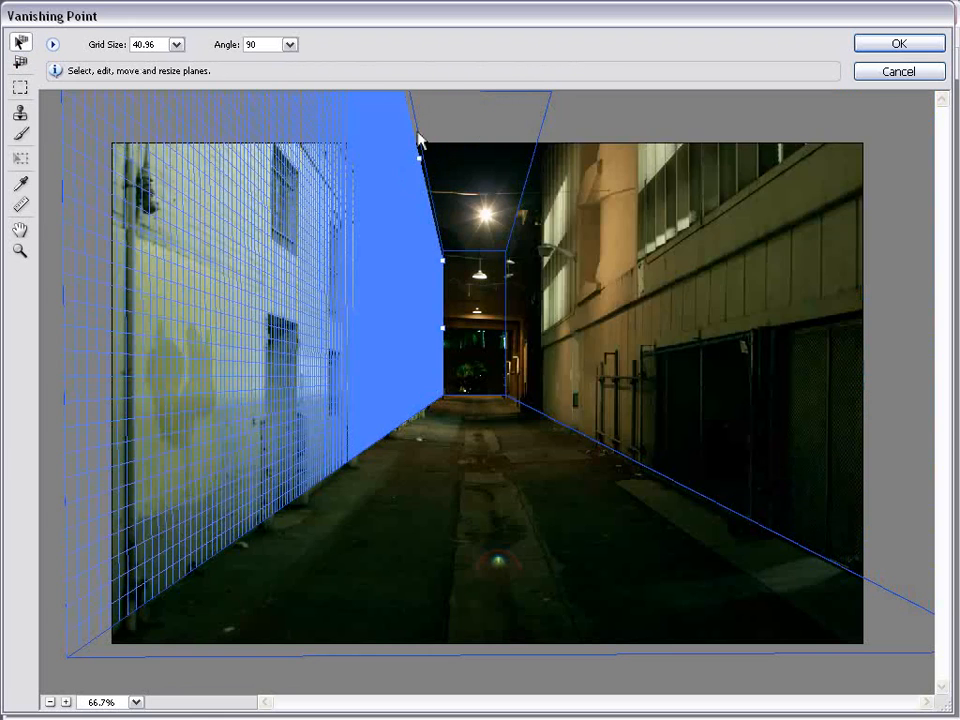
{"action": "left_click_drag", "start_coordinate": [420, 139], "coordinate": [421, 135]}
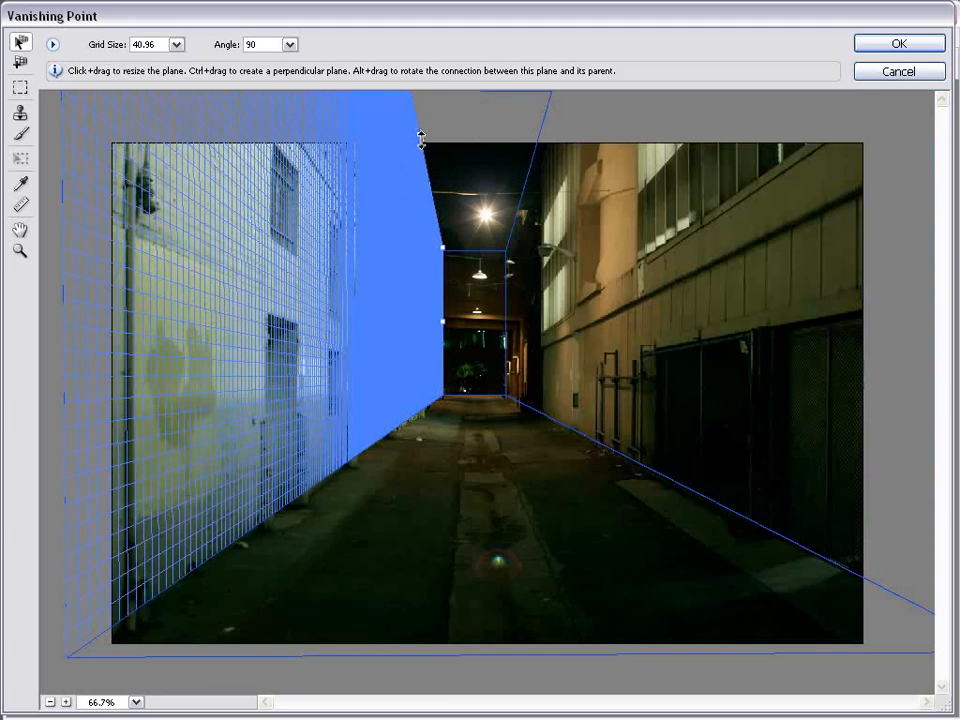
{"action": "left_click", "coordinate": [378, 686]}
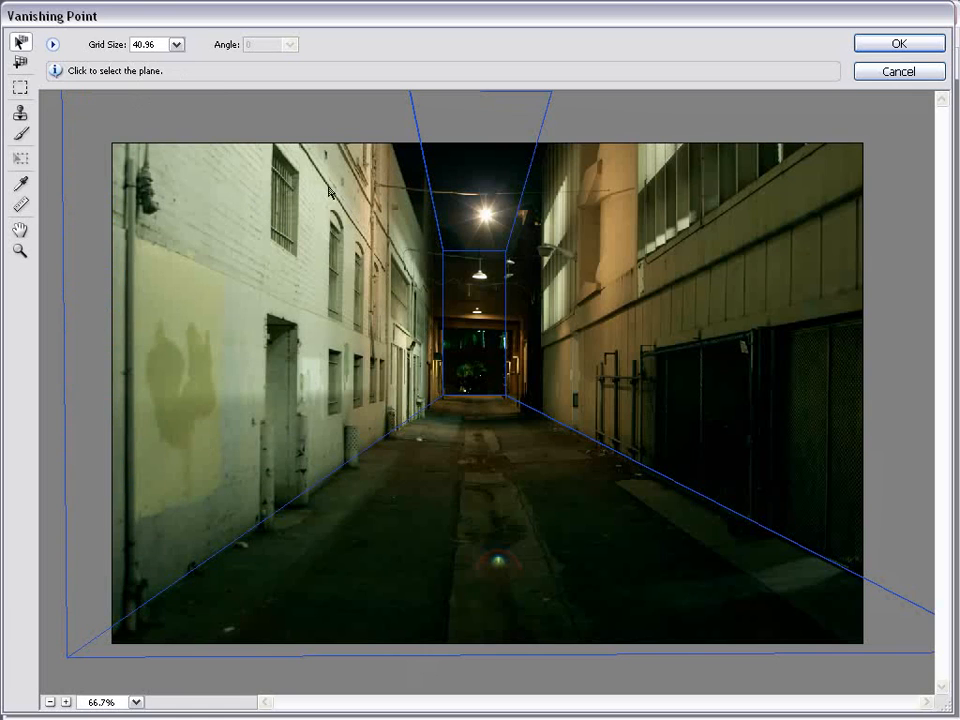
- Export the planes for After Effects CS3 under the file name alley in the VPE folder
{"action": "left_click", "coordinate": [53, 45]}
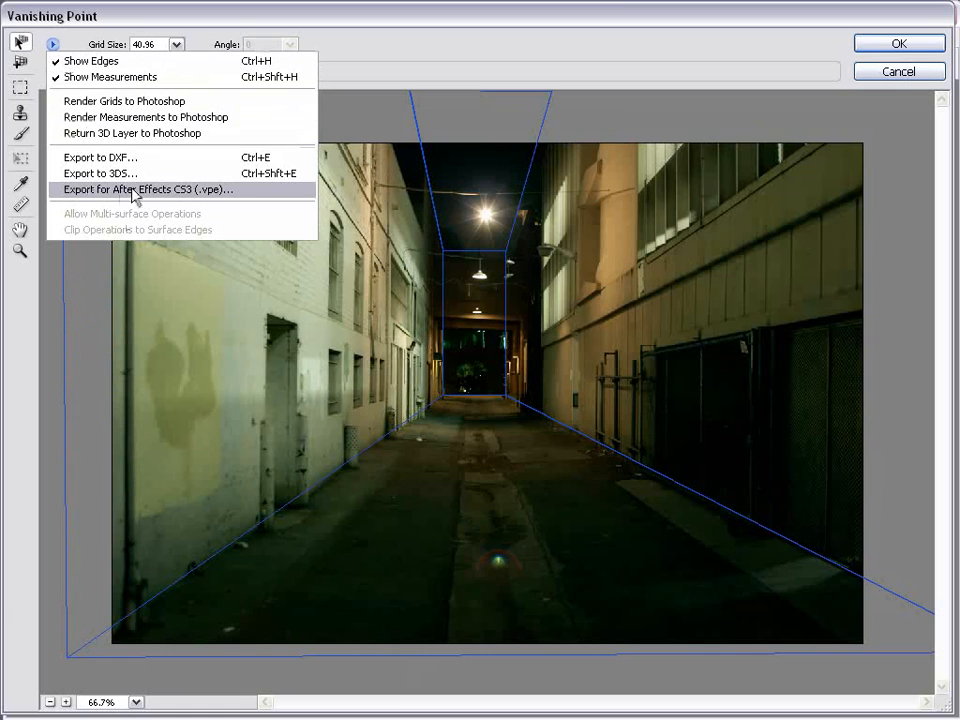
{"action": "left_click", "coordinate": [165, 190]}
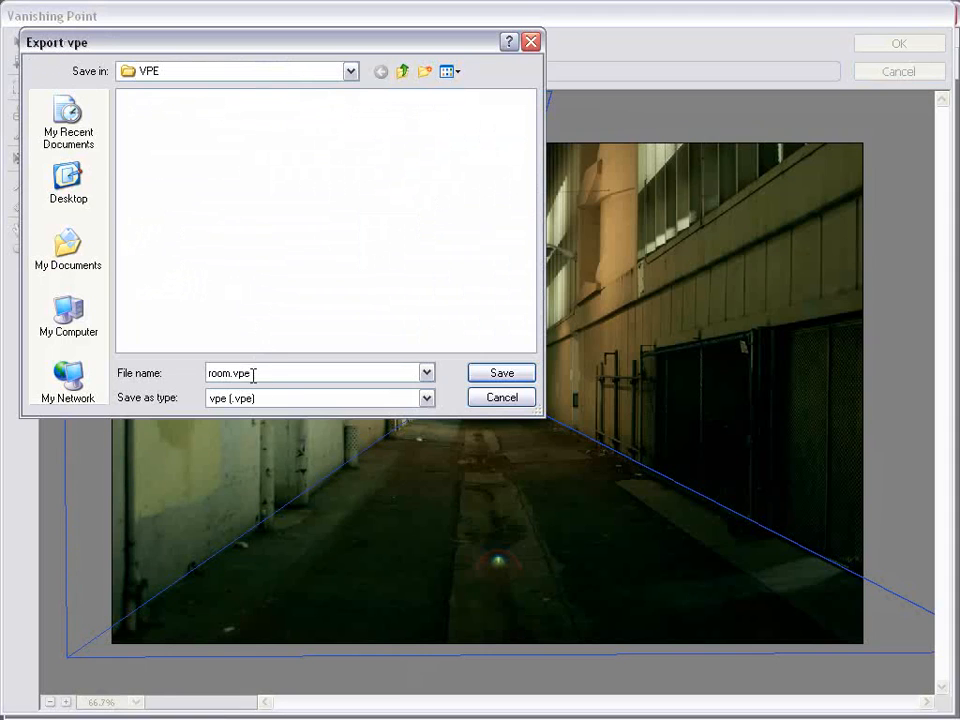
{"action": "type", "text": "alley"}
{"action": "left_click_drag", "start_coordinate": [276, 46], "coordinate": [389, 73]}
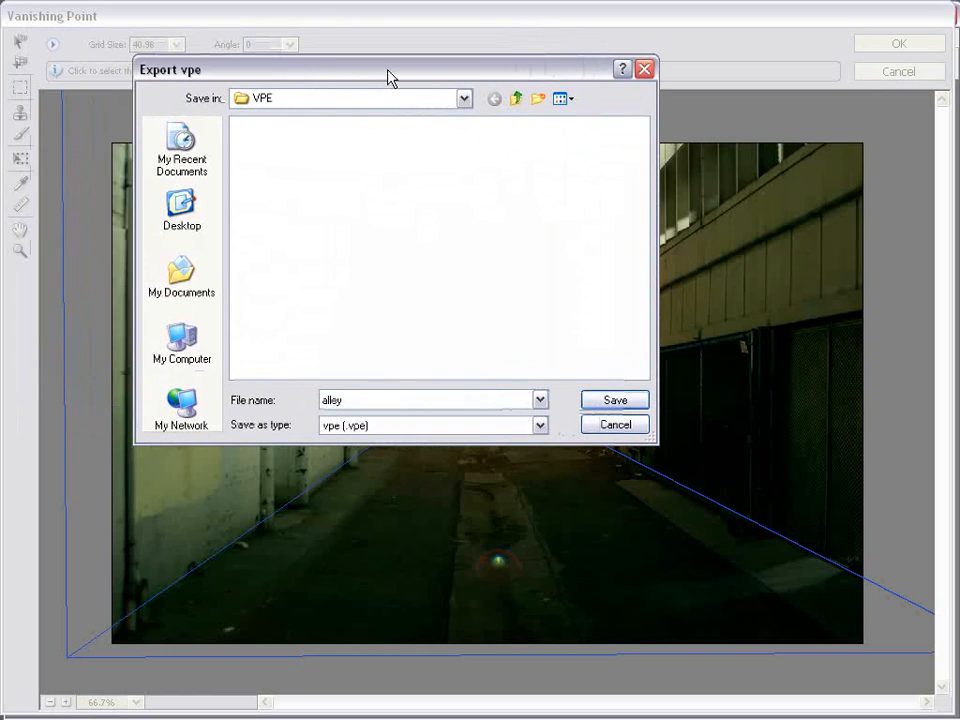
{"action": "left_click", "coordinate": [614, 401]}
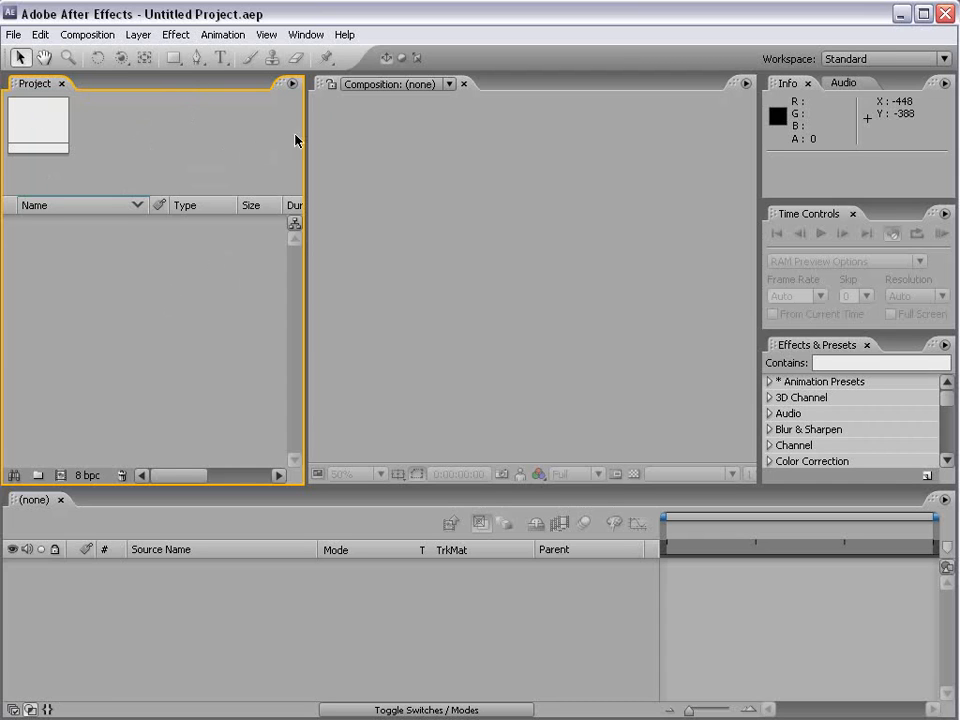
- In After Effects, import the Vanishing Point file alley.vpe from the VPE folder
{"action": "left_click", "coordinate": [12, 35]}
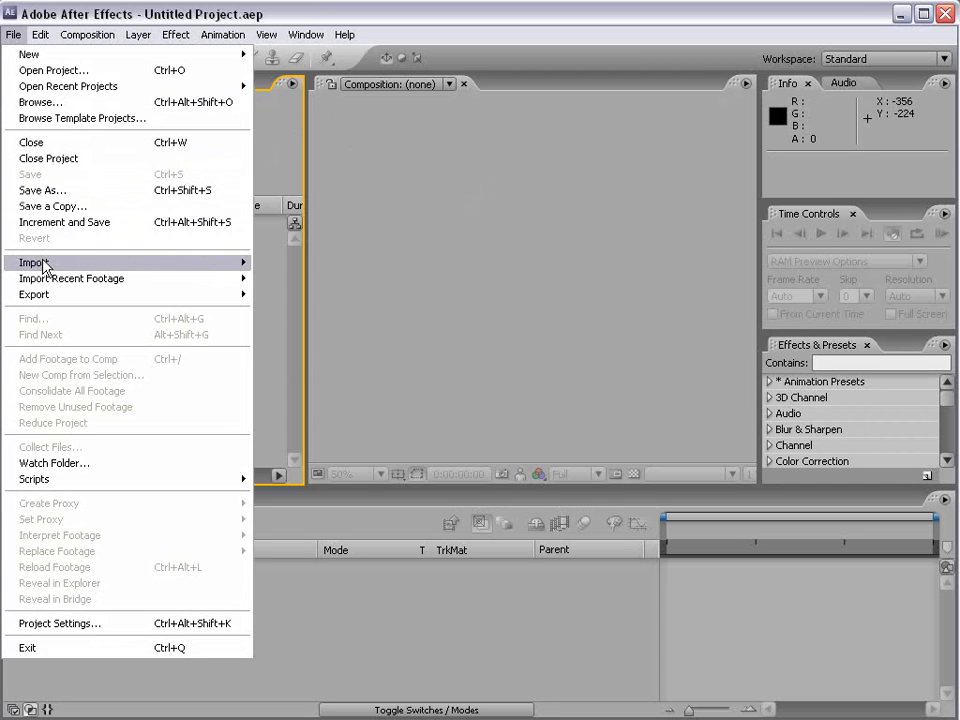
{"action": "mouse_move", "coordinate": [17, 263]}
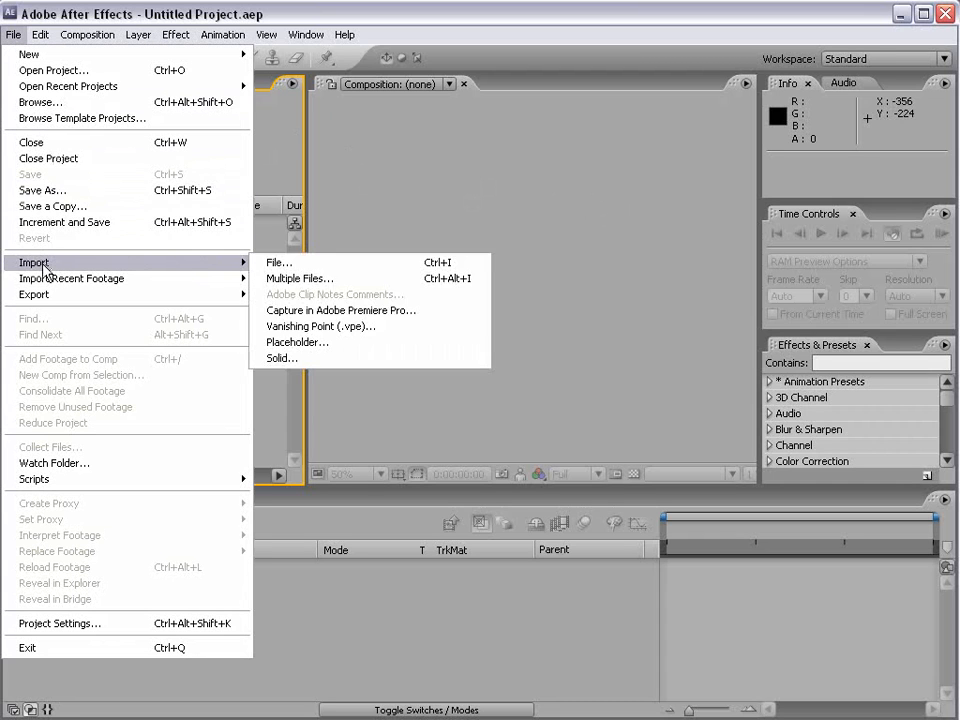
{"action": "left_click", "coordinate": [357, 328]}
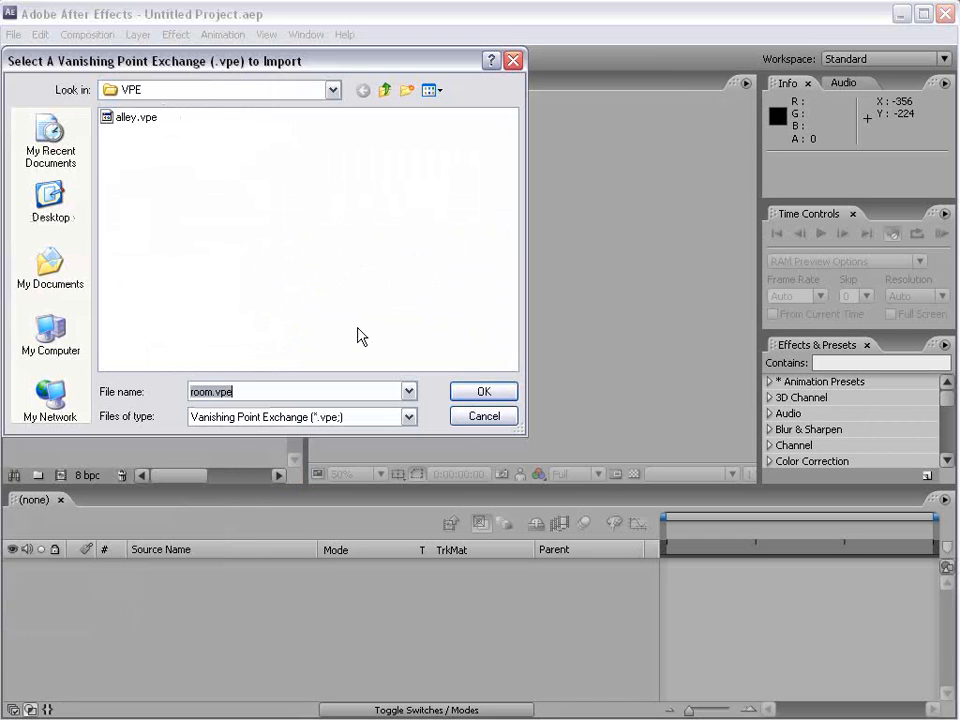
{"action": "left_click_drag", "start_coordinate": [124, 62], "coordinate": [131, 62]}
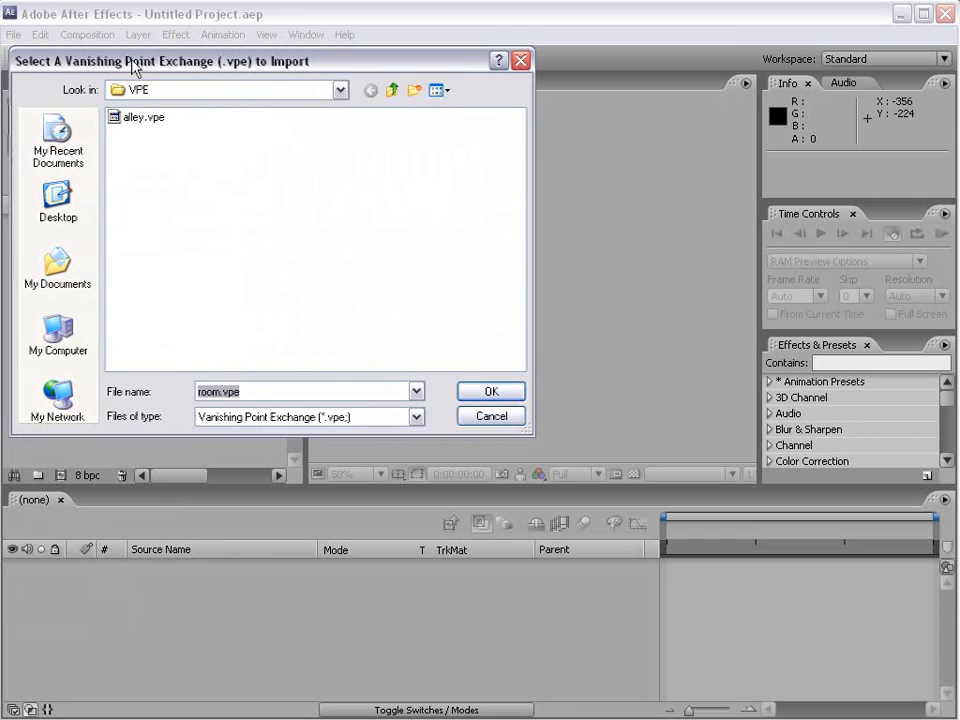
{"action": "left_click", "coordinate": [140, 119]}
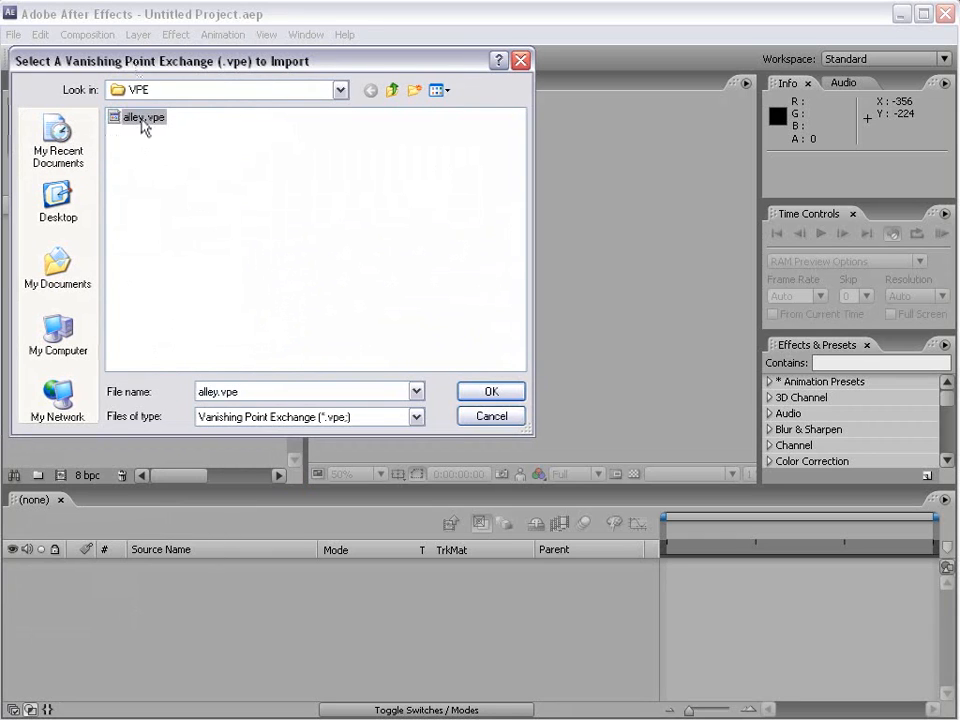
{"action": "left_click", "coordinate": [490, 393]}
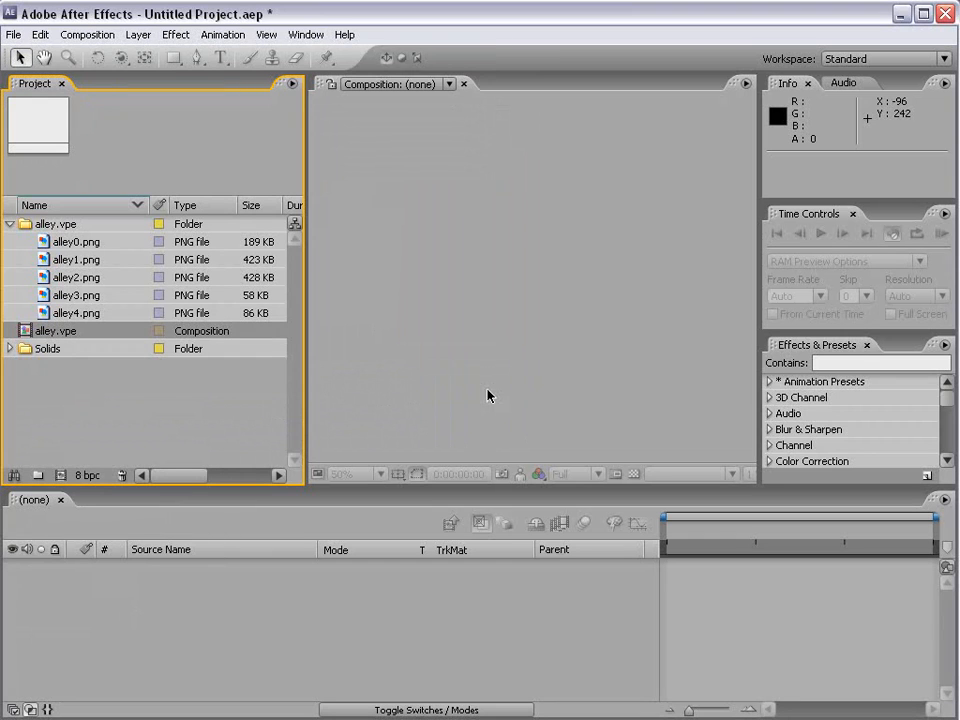
- Examine the extracted plane images alley1.png to alley4.png in the alley.vpe folder, looking closely at alley4.png
{"action": "left_click", "coordinate": [38, 227]}
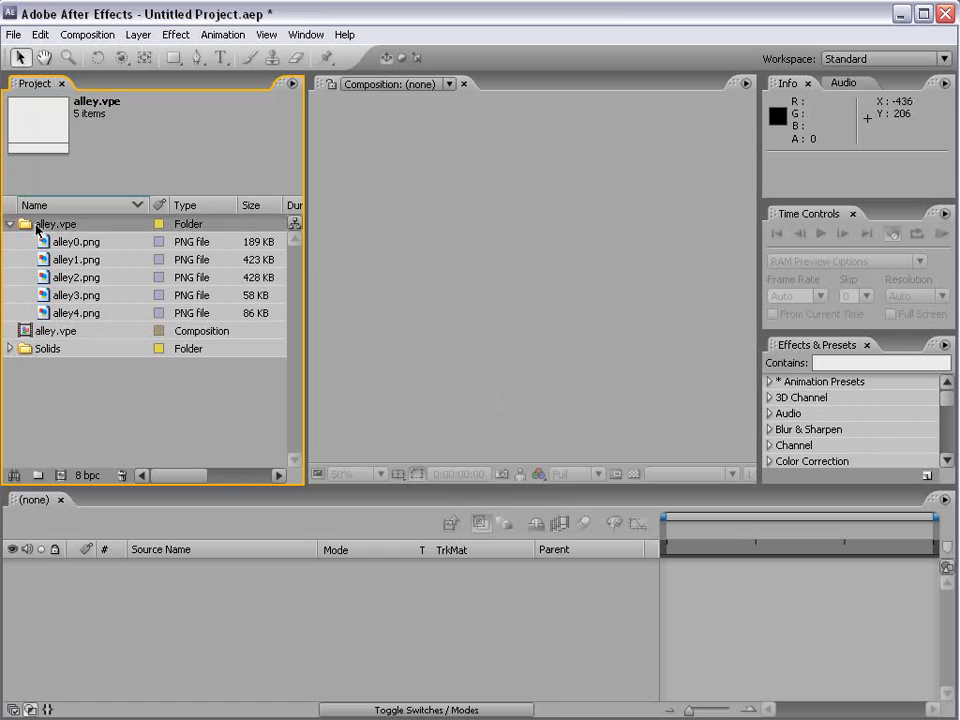
{"action": "left_click", "coordinate": [78, 245]}
{"action": "left_click", "coordinate": [75, 258]}
{"action": "double_click", "coordinate": [75, 259]}
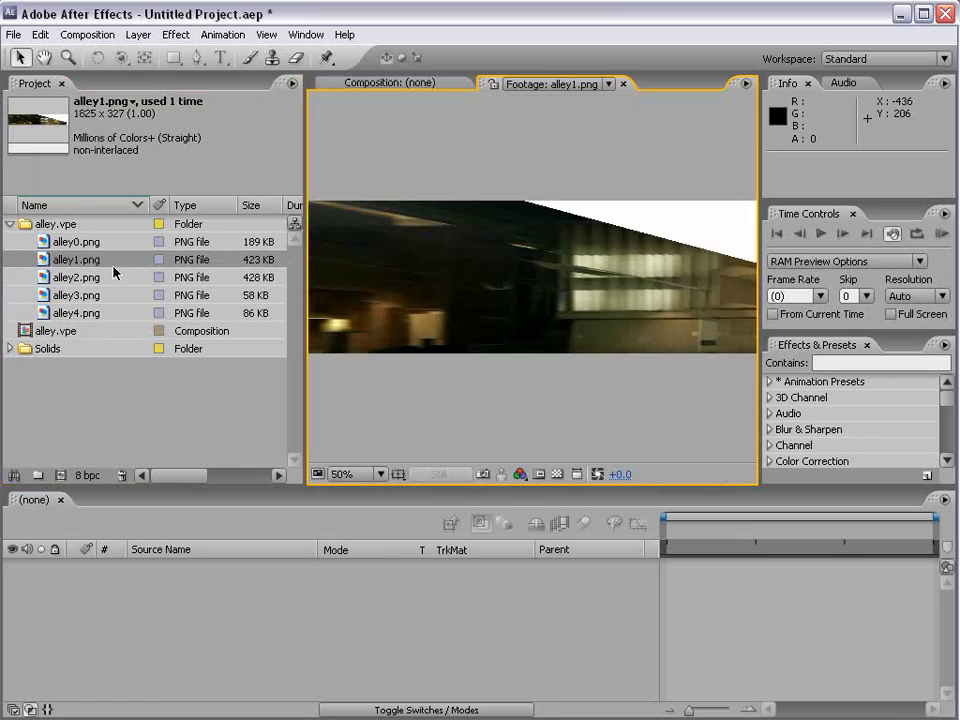
{"action": "scroll", "coordinate": [540, 392], "scroll_direction": "down", "scroll_amount": 1}
{"action": "double_click", "coordinate": [72, 277]}
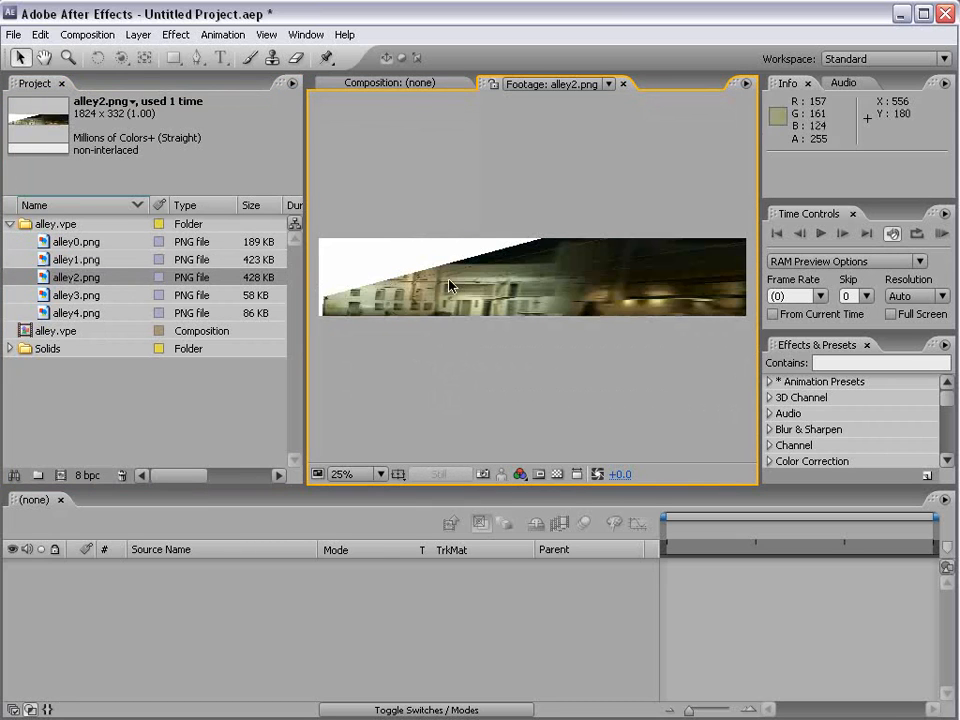
{"action": "double_click", "coordinate": [72, 295]}
{"action": "double_click", "coordinate": [72, 313]}
{"action": "scroll", "coordinate": [508, 291], "scroll_direction": "up", "scroll_amount": 2}
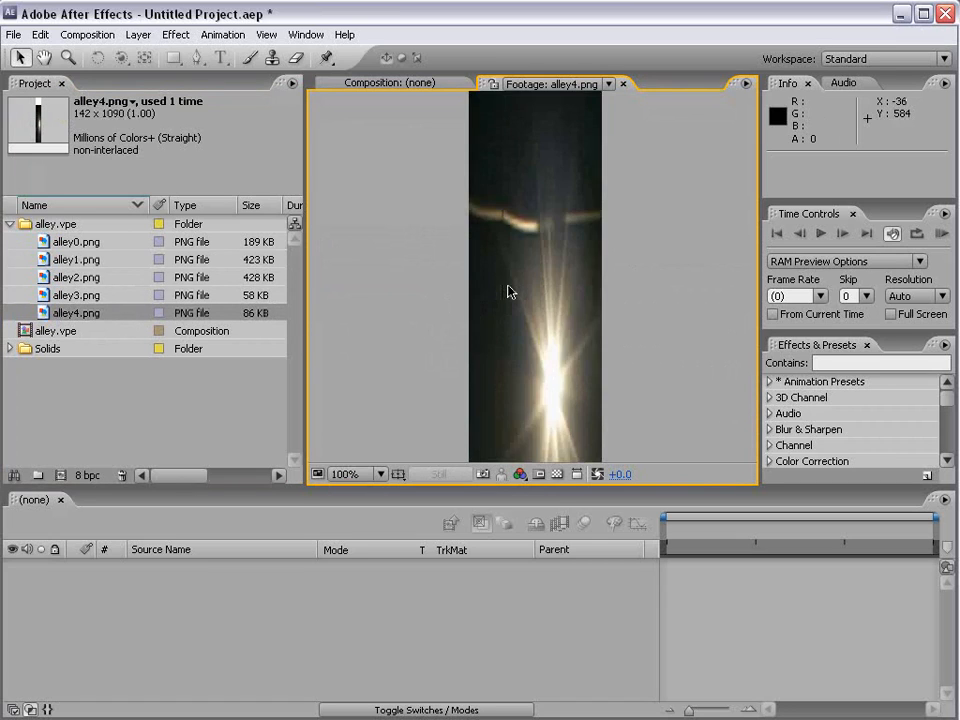
{"action": "scroll", "coordinate": [508, 291], "scroll_direction": "down", "scroll_amount": 1}
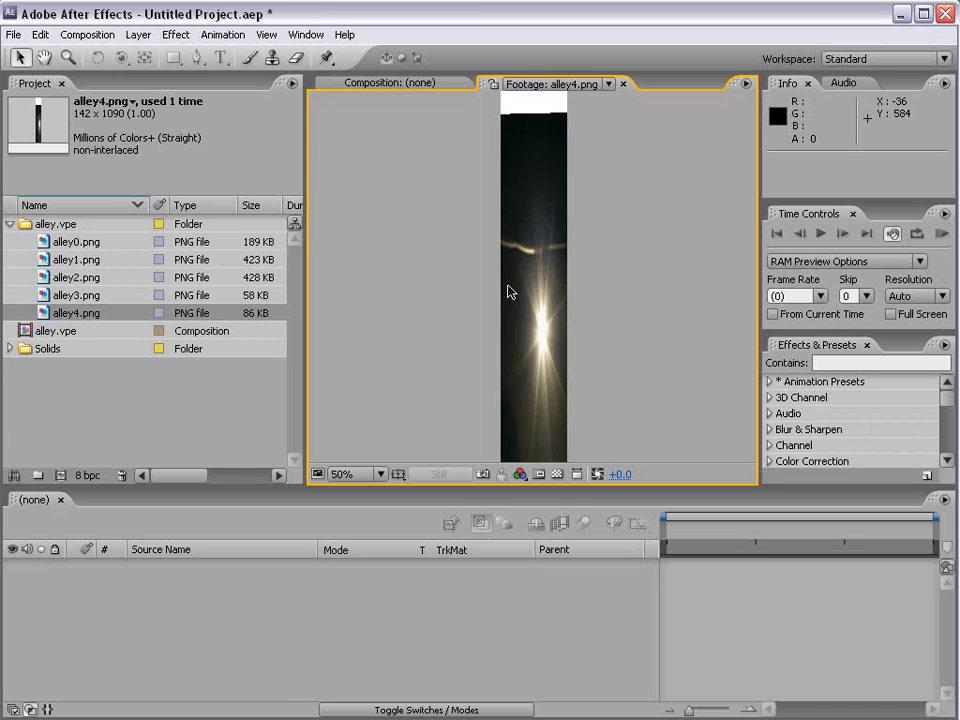
{"action": "scroll", "coordinate": [515, 278], "scroll_direction": "up", "scroll_amount": 1}
{"action": "scroll", "coordinate": [518, 274], "scroll_direction": "down", "scroll_amount": 1}
{"action": "key", "text": "h"}
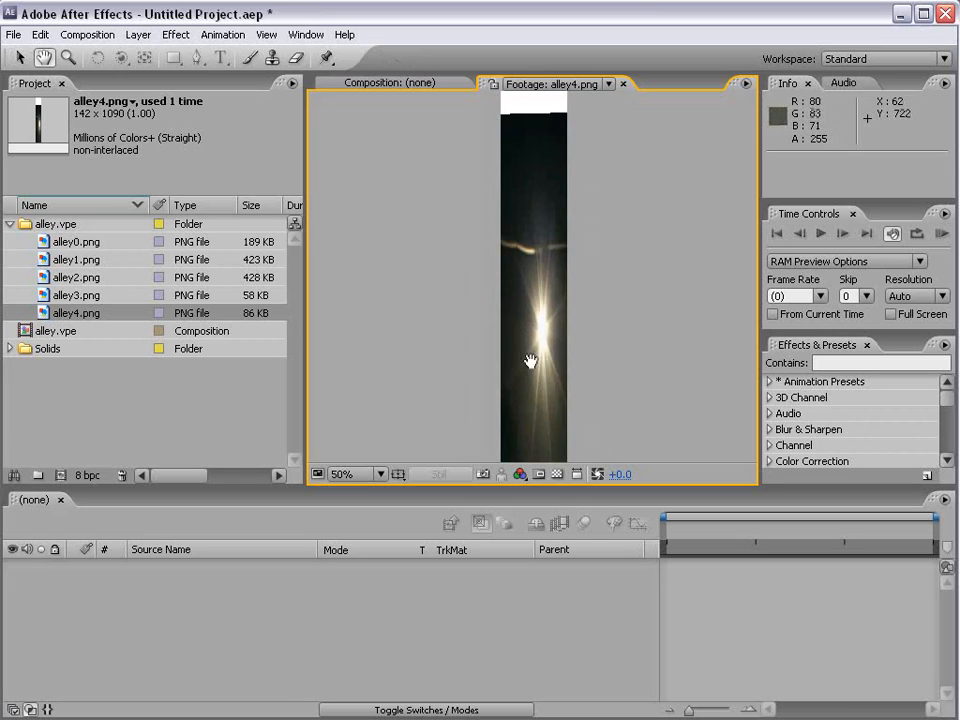
{"action": "left_click_drag", "start_coordinate": [530, 362], "coordinate": [525, 302]}
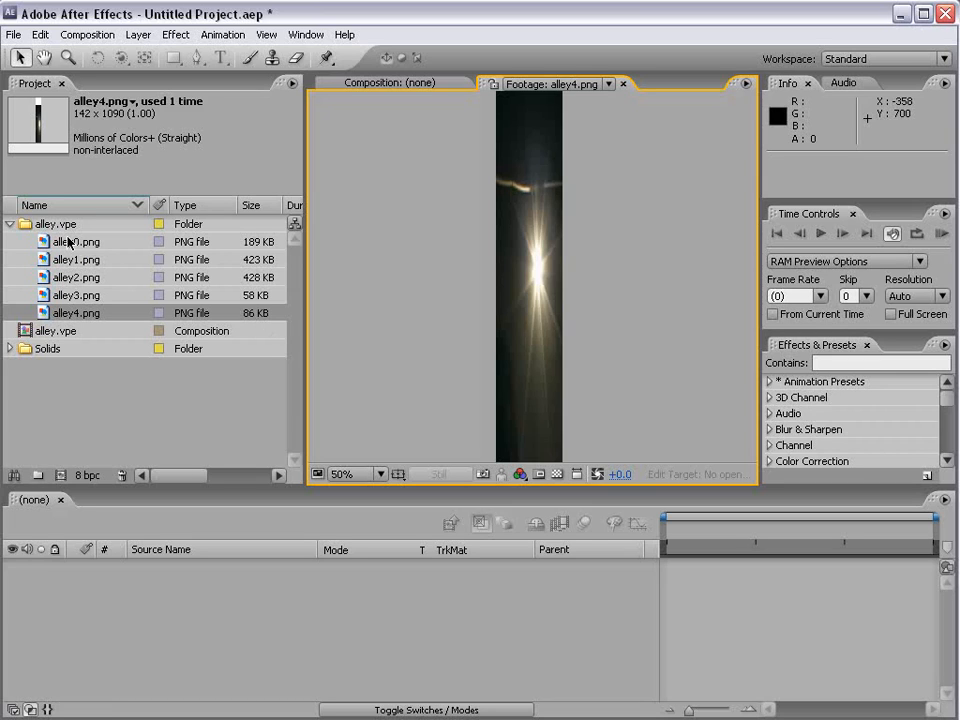
- Open the alley.vpe composition and collapse the alley.vpe footage folder
{"action": "left_click", "coordinate": [11, 225]}
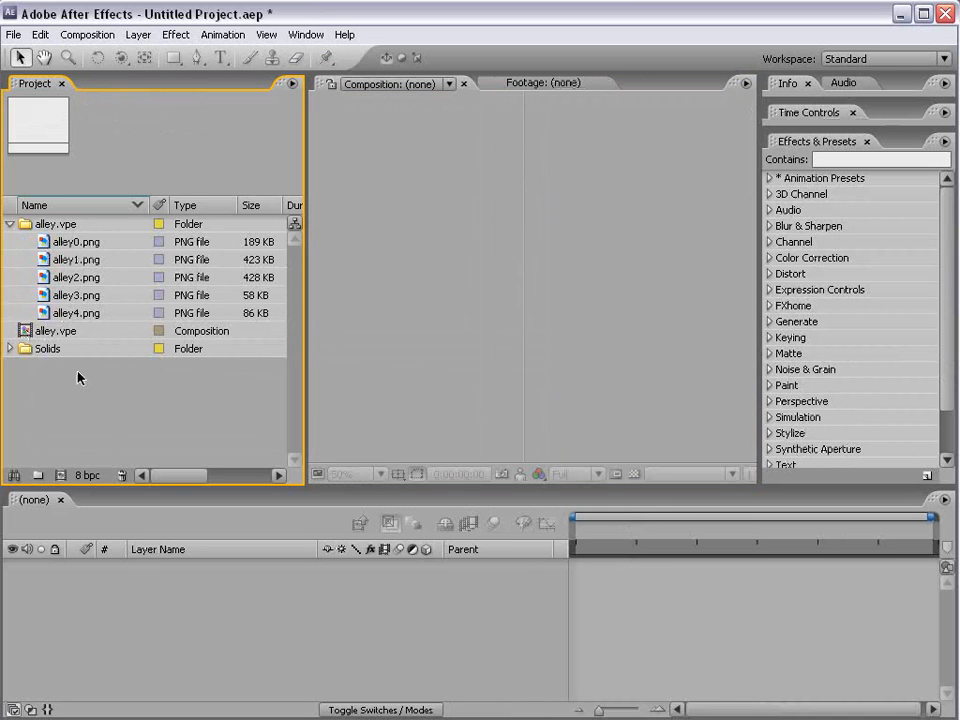
{"action": "double_click", "coordinate": [24, 330]}
{"action": "left_click", "coordinate": [8, 226]}
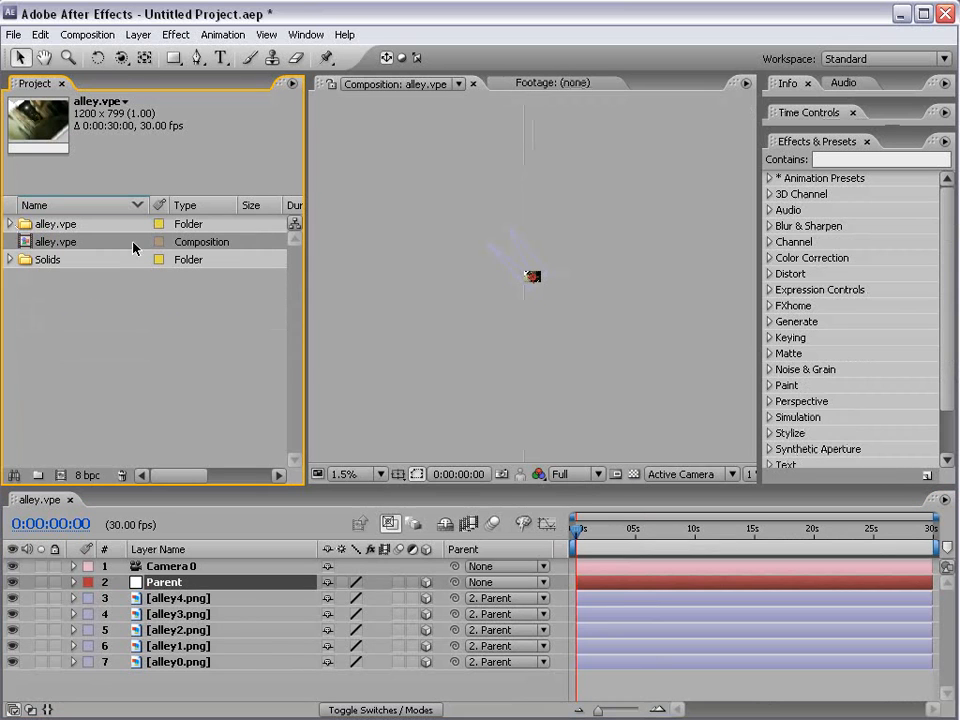
{"action": "scroll", "coordinate": [431, 326], "scroll_direction": "up", "scroll_amount": 6}
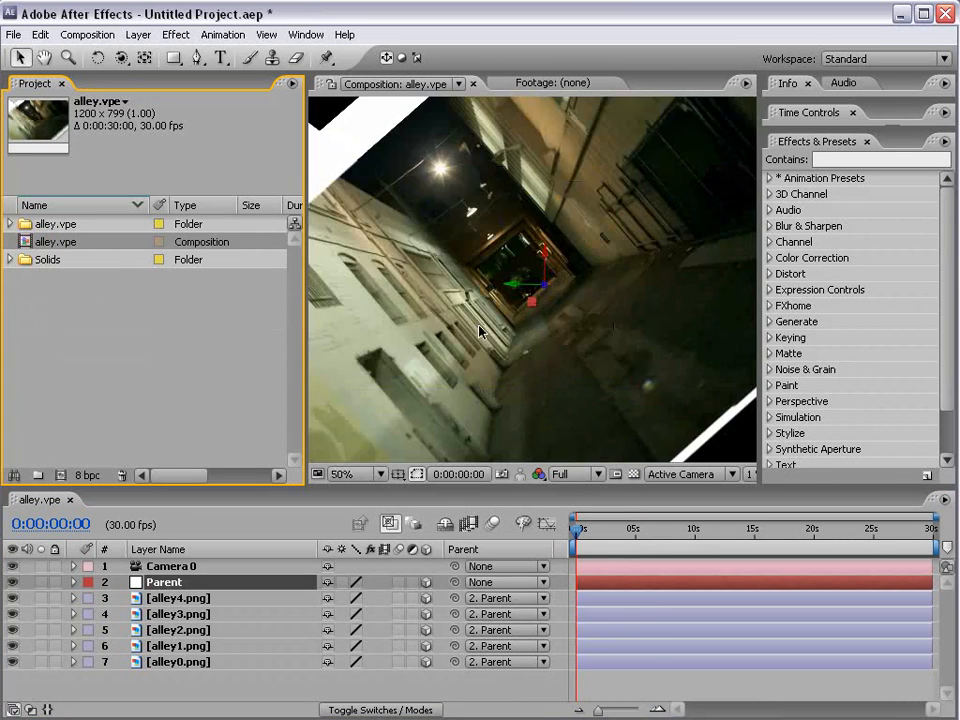
{"action": "scroll", "coordinate": [442, 329], "scroll_direction": "down", "scroll_amount": 1}
- Rotate the Parent null so the tilted alley stands upright with its floor level in the frame
{"action": "left_click", "coordinate": [182, 570]}
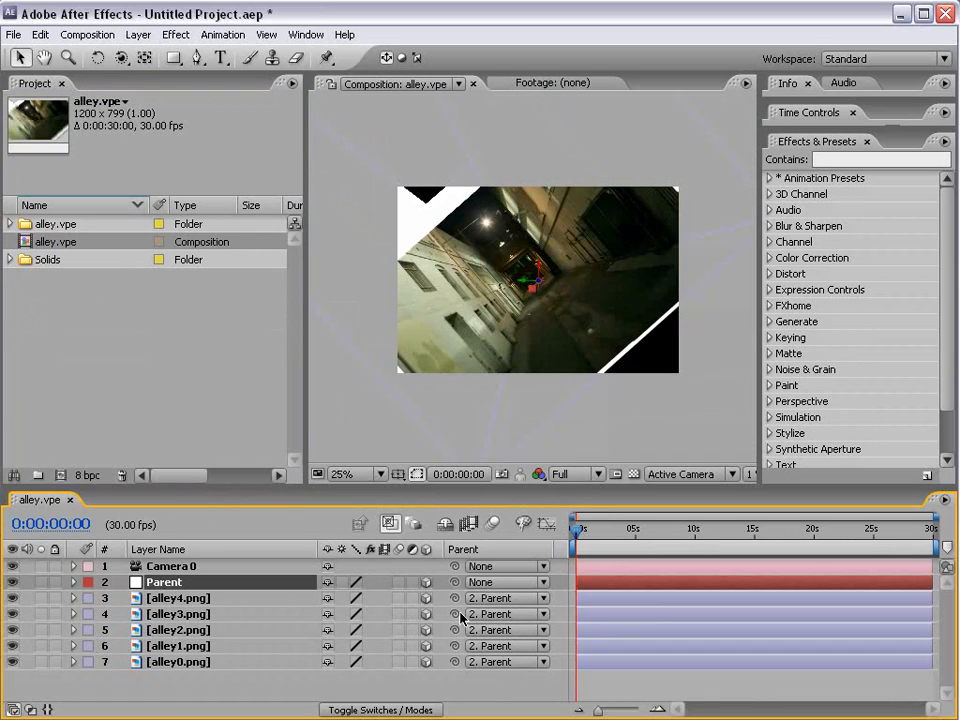
{"action": "scroll", "coordinate": [527, 328], "scroll_direction": "up", "scroll_amount": 1}
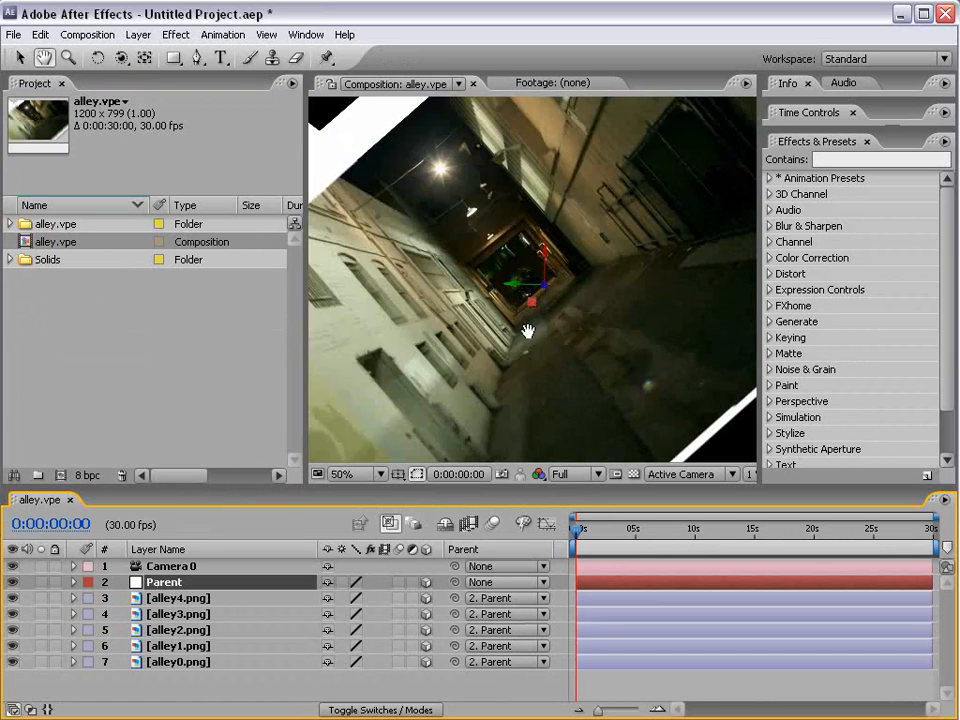
{"action": "key", "text": "w"}
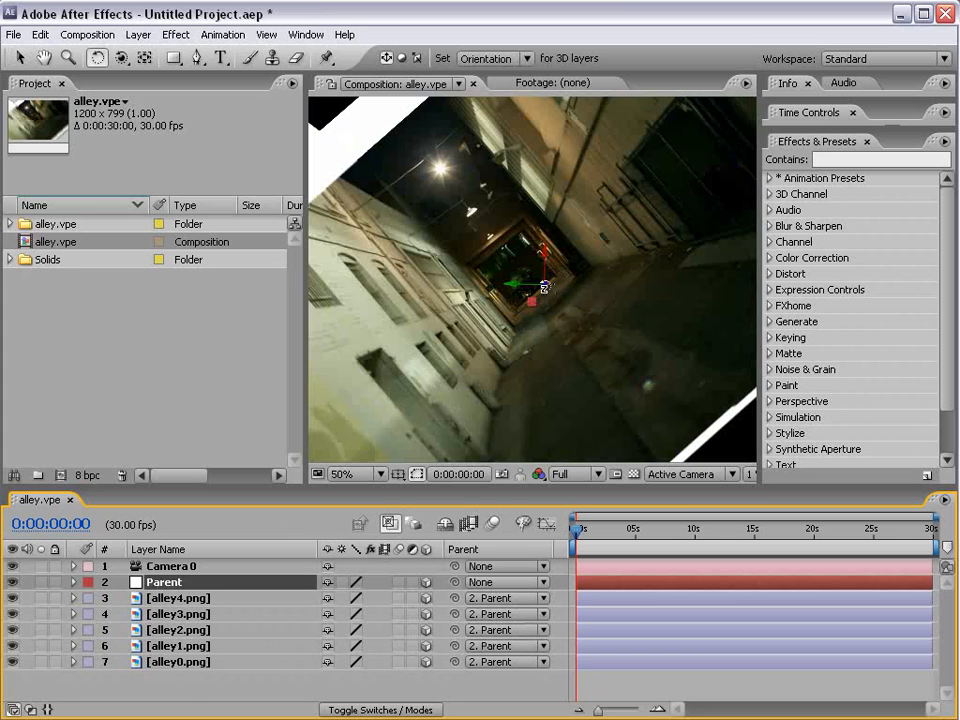
{"action": "left_click_drag", "start_coordinate": [540, 281], "coordinate": [524, 290]}
{"action": "scroll", "coordinate": [524, 289], "scroll_direction": "down", "scroll_amount": 1}
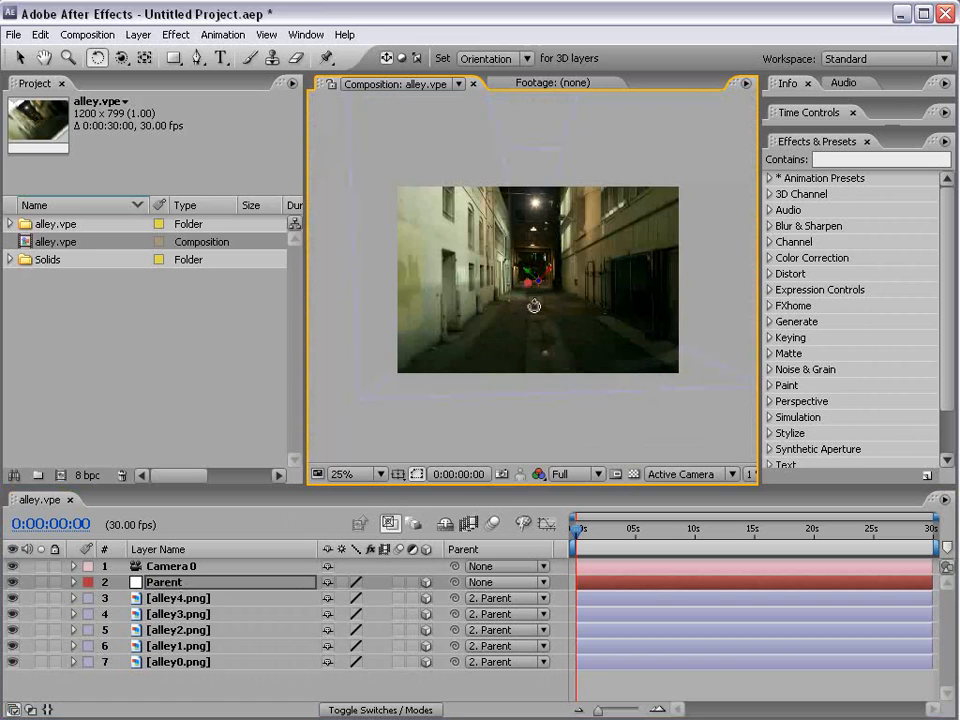
{"action": "key", "text": "v"}
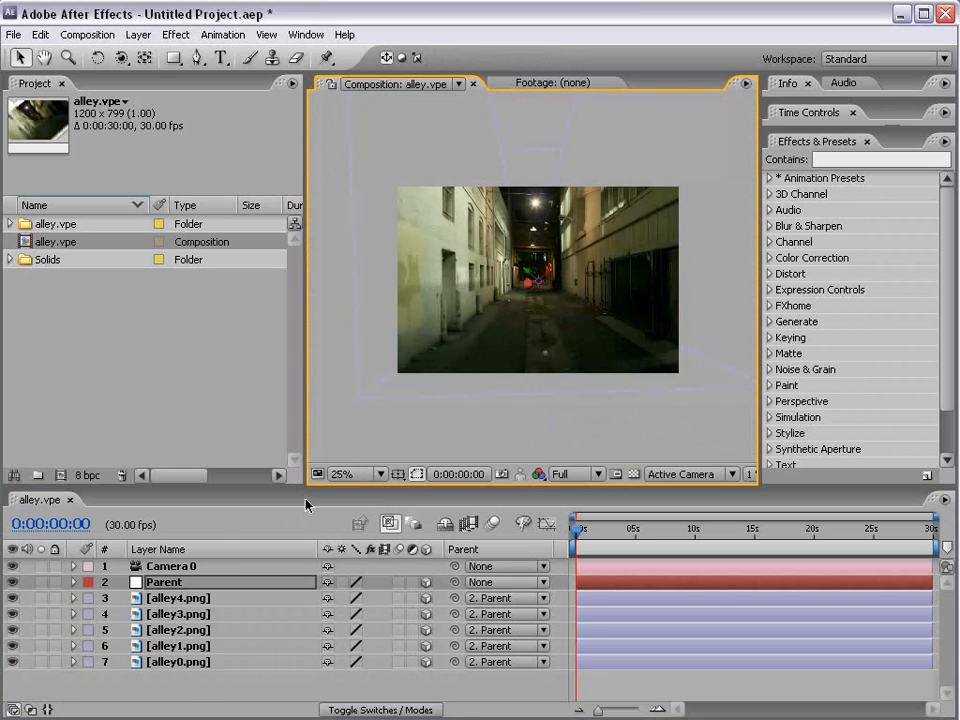
- Enlarge the timeline area and reveal the Position property of Camera 0
{"action": "left_click_drag", "start_coordinate": [236, 486], "coordinate": [236, 445]}
{"action": "left_click", "coordinate": [176, 525]}
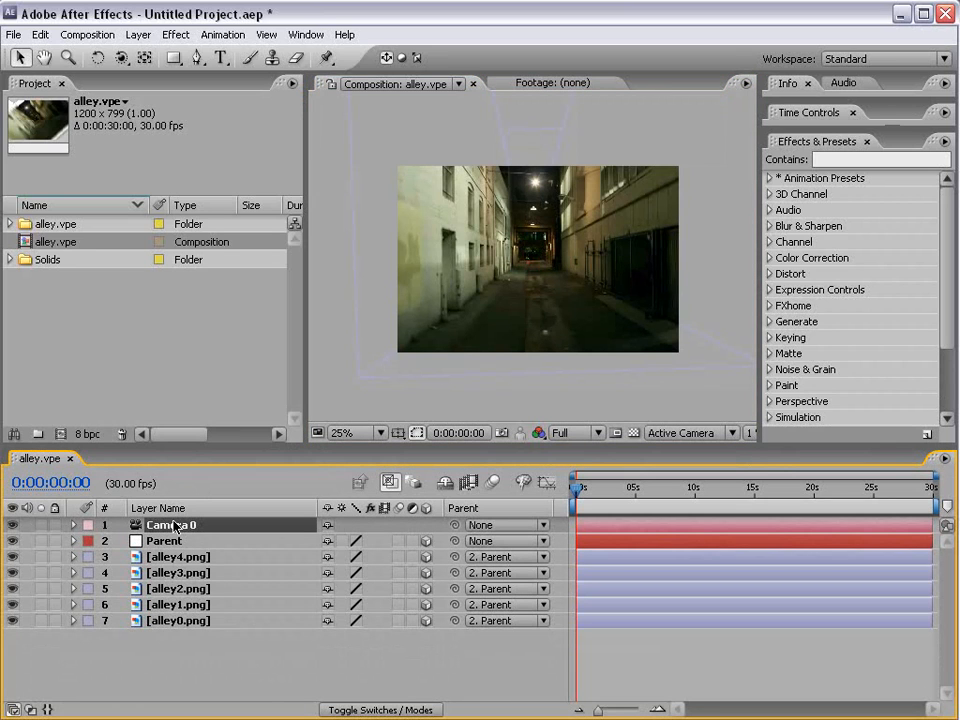
{"action": "key", "text": "p"}
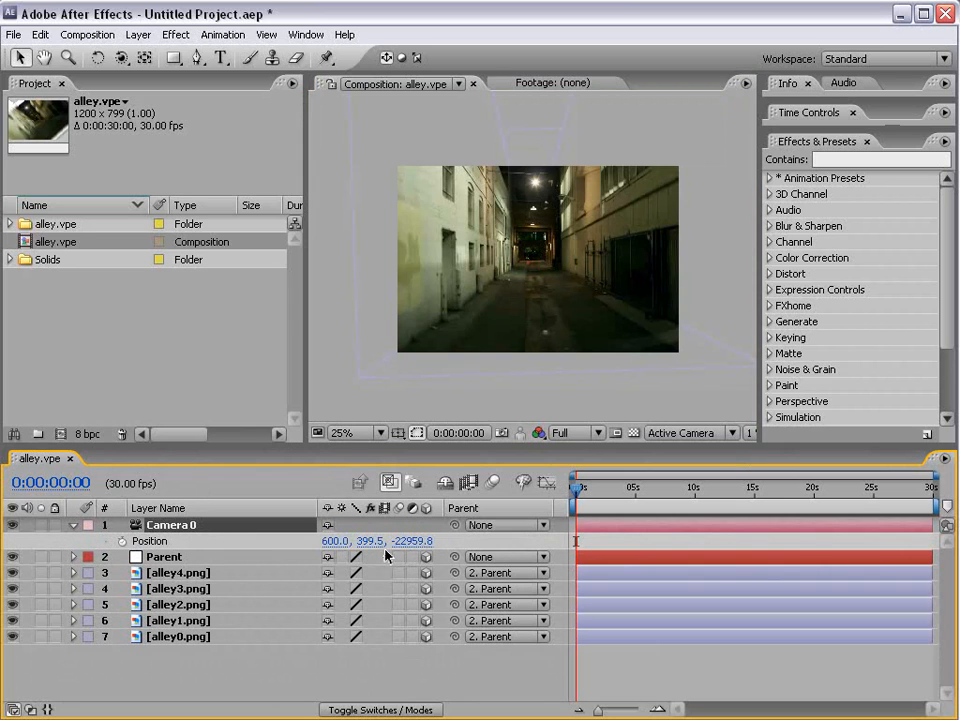
{"action": "left_click", "coordinate": [532, 542]}
{"action": "key", "text": "c"}
{"action": "key", "text": "c"}
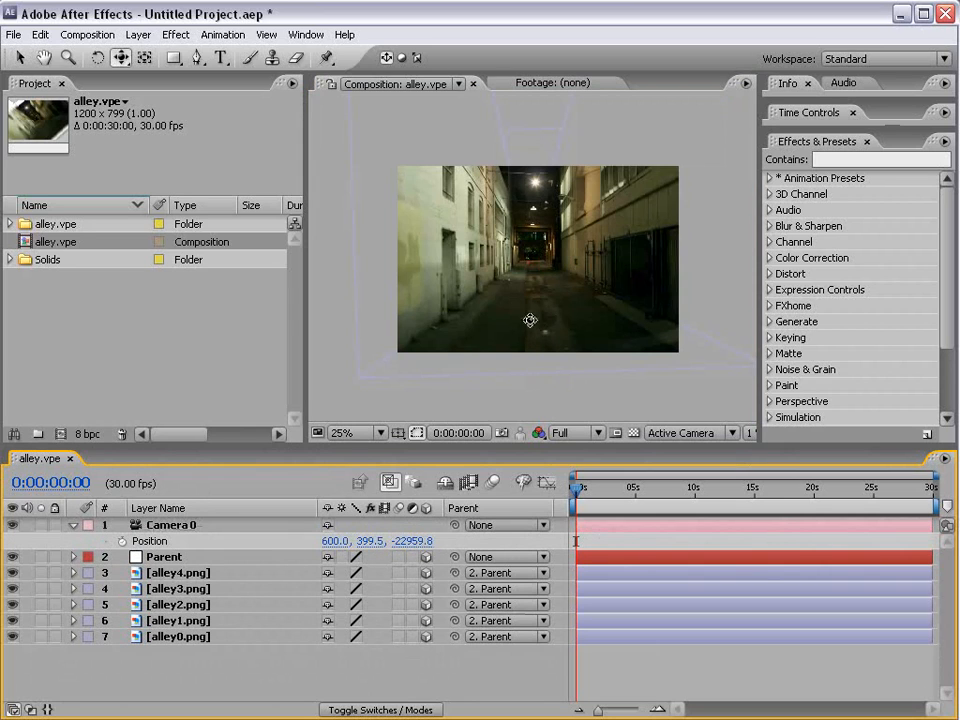
{"action": "key", "text": "c"}
- Try a gray solid as a 3D layer in the alley scene, and delete it again
{"action": "left_click", "coordinate": [136, 34]}
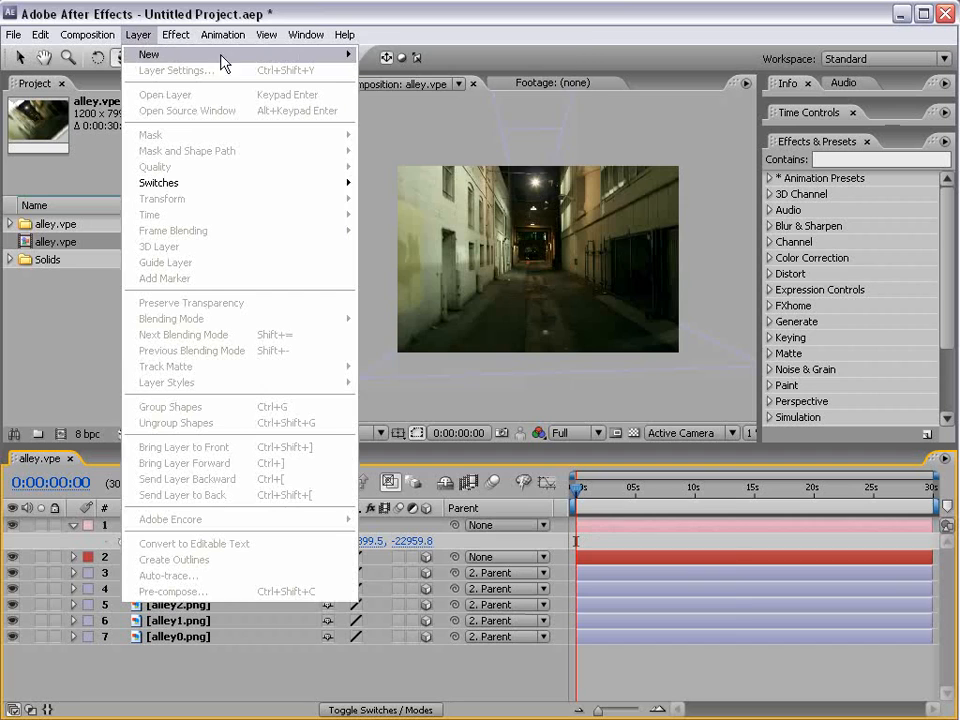
{"action": "mouse_move", "coordinate": [180, 56]}
{"action": "left_click", "coordinate": [418, 71]}
{"action": "left_click", "coordinate": [562, 640]}
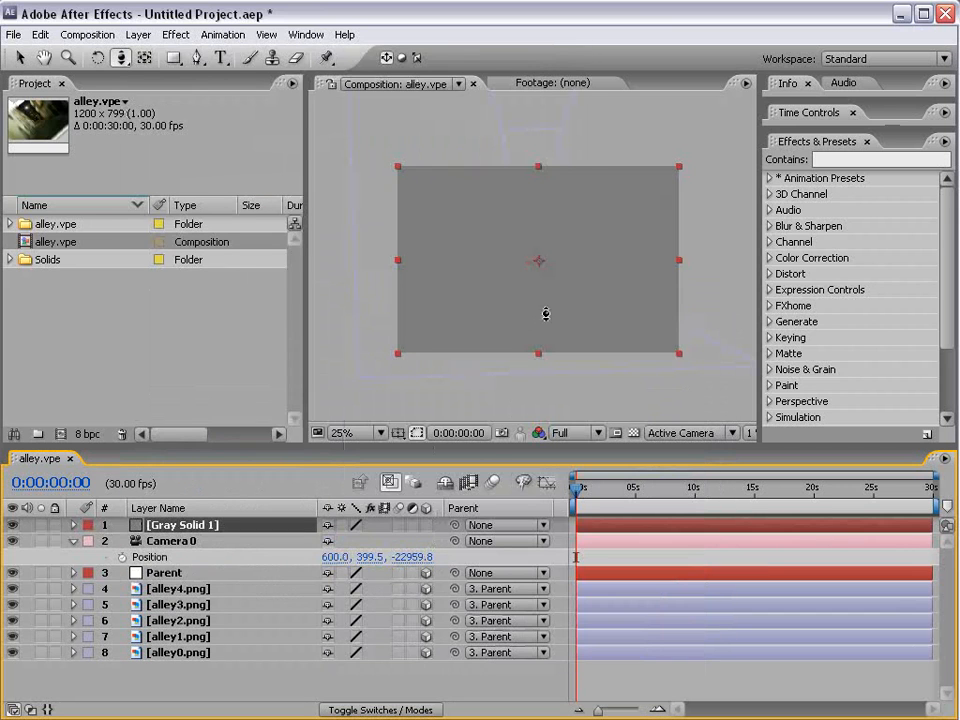
{"action": "left_click", "coordinate": [427, 525]}
{"action": "key", "text": "h"}
{"action": "scroll", "coordinate": [529, 301], "scroll_direction": "up", "scroll_amount": 4}
{"action": "scroll", "coordinate": [529, 301], "scroll_direction": "down", "scroll_amount": 1}
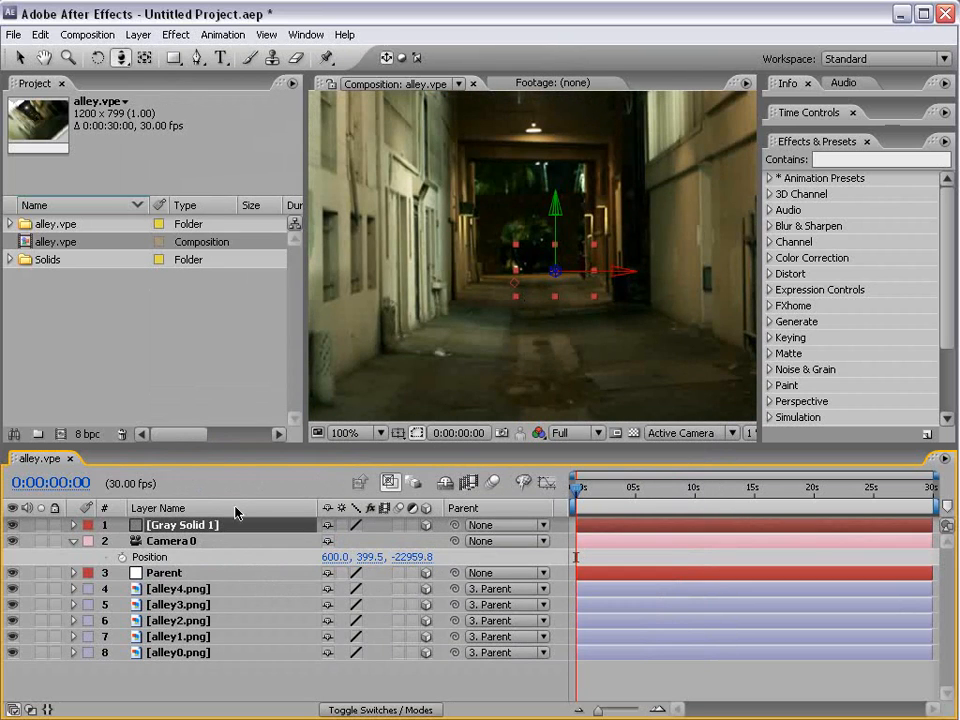
{"action": "key", "text": "Delete"}
{"action": "key", "text": "c"}
{"action": "key", "text": "v"}
{"action": "scroll", "coordinate": [502, 309], "scroll_direction": "down", "scroll_amount": 2}
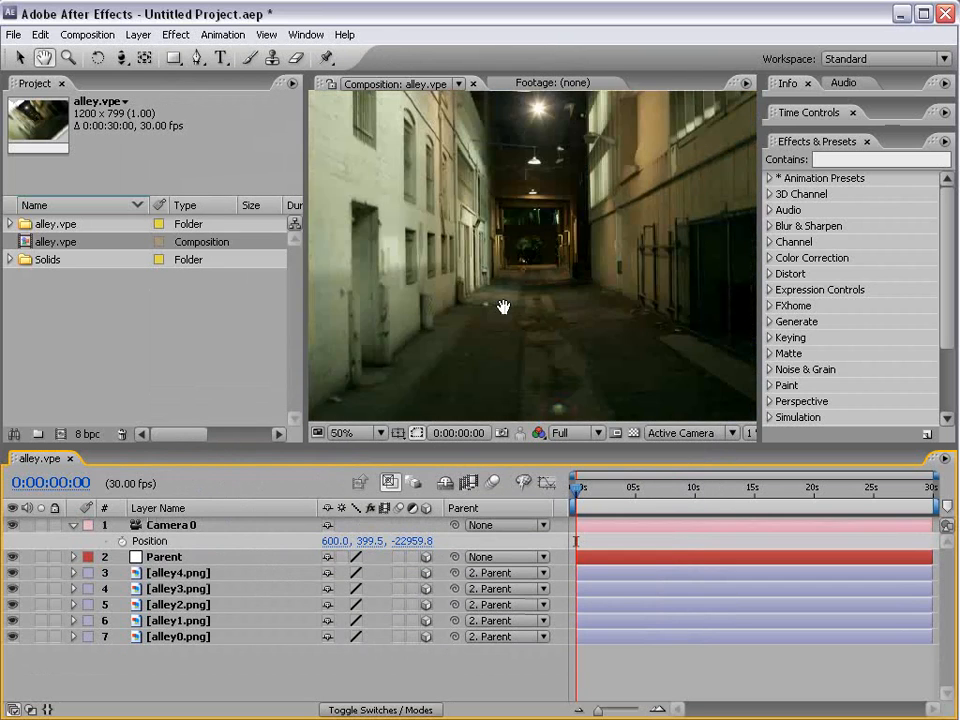
- Try orbiting Camera 0 around the alley and undo the camera move
{"action": "left_click", "coordinate": [205, 527]}
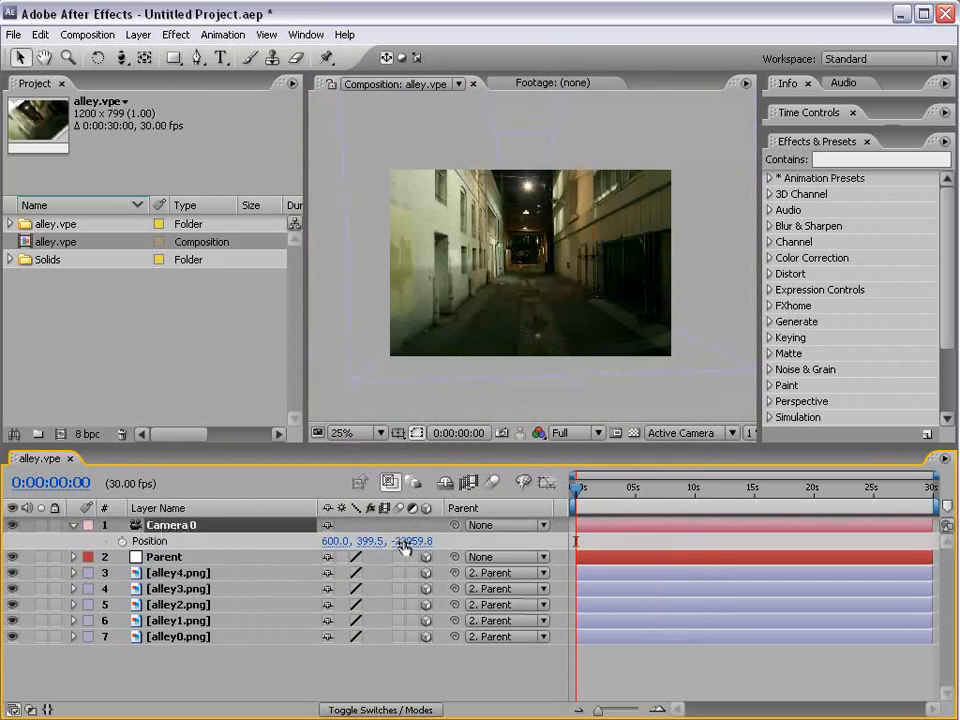
{"action": "key", "text": "c"}
{"action": "left_click_drag", "start_coordinate": [522, 319], "coordinate": [548, 222]}
{"action": "key", "text": "ctrl+z"}
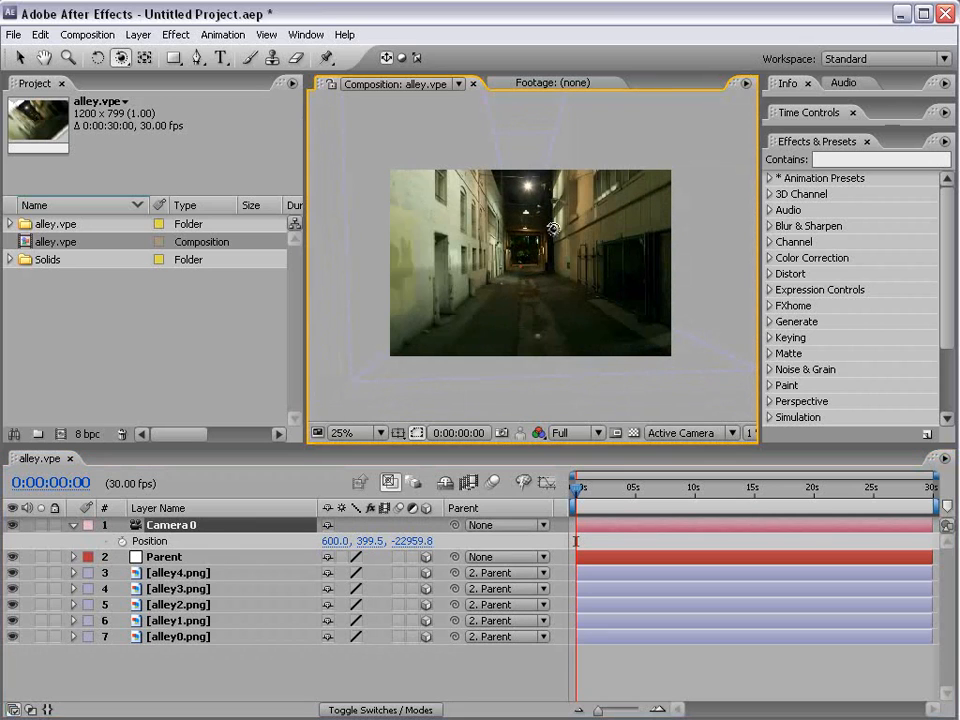
- Add a light named Light 1 to the alley composition, choosing its light type
{"action": "left_click", "coordinate": [138, 34]}
{"action": "mouse_move", "coordinate": [150, 55]}
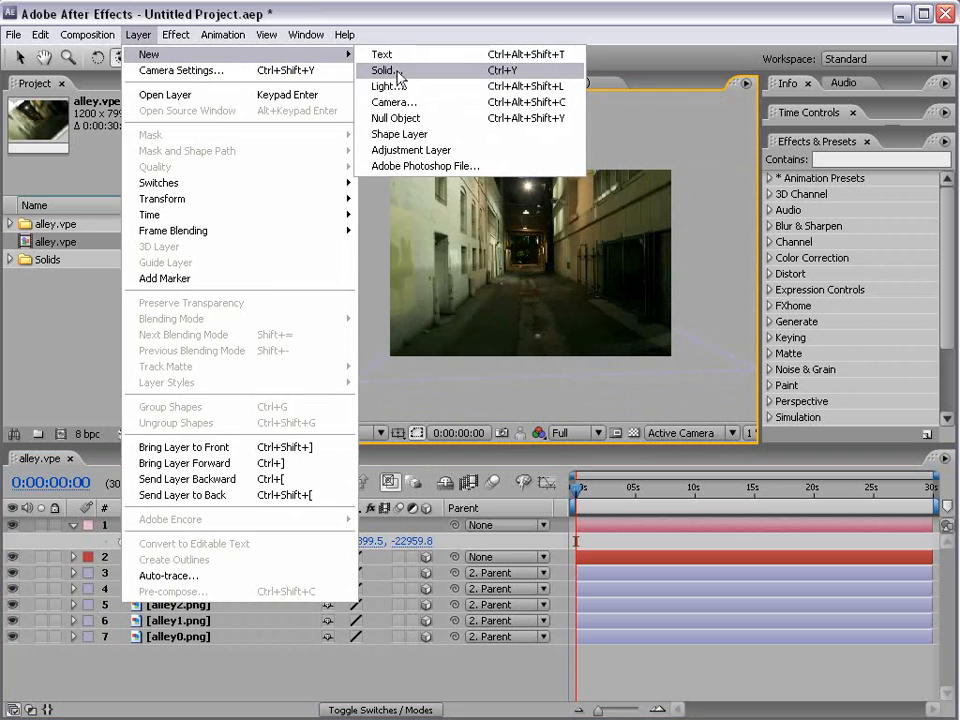
{"action": "left_click", "coordinate": [382, 88]}
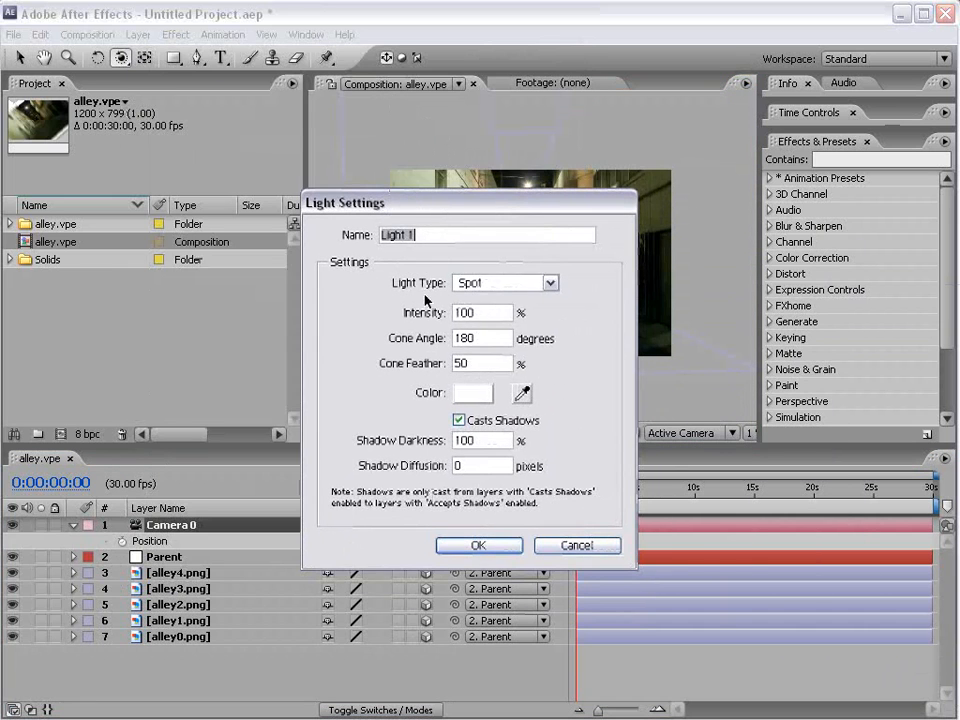
{"action": "left_click", "coordinate": [550, 283]}
{"action": "left_click", "coordinate": [525, 324]}
{"action": "left_click", "coordinate": [478, 545]}
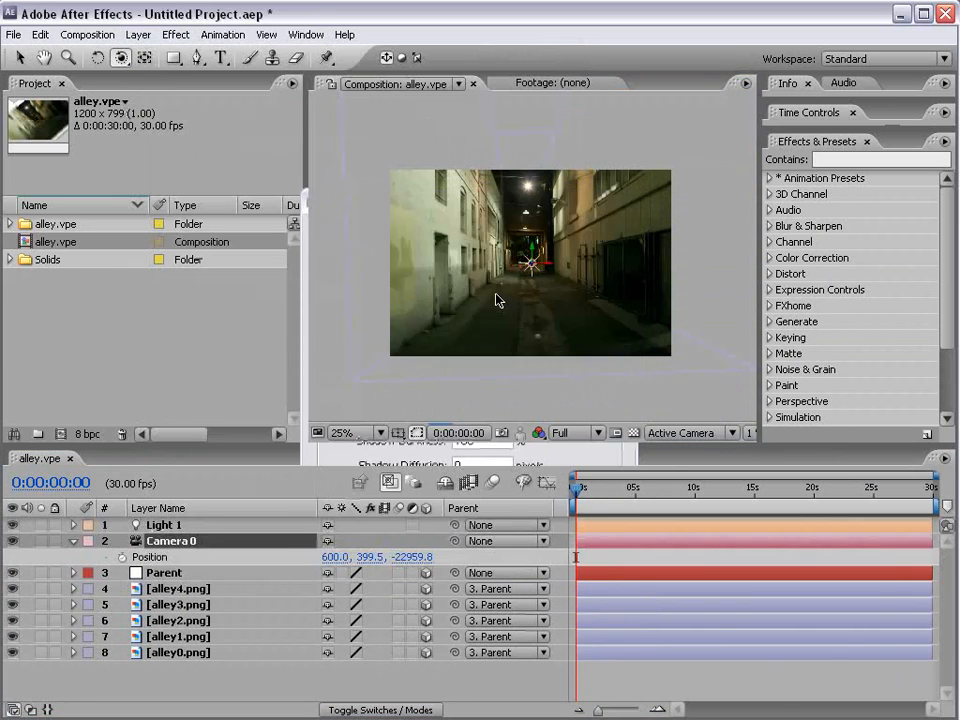
- Move Light 1 deep into the alley, near the back wall and slightly above the frame's center
{"action": "key", "text": "v"}
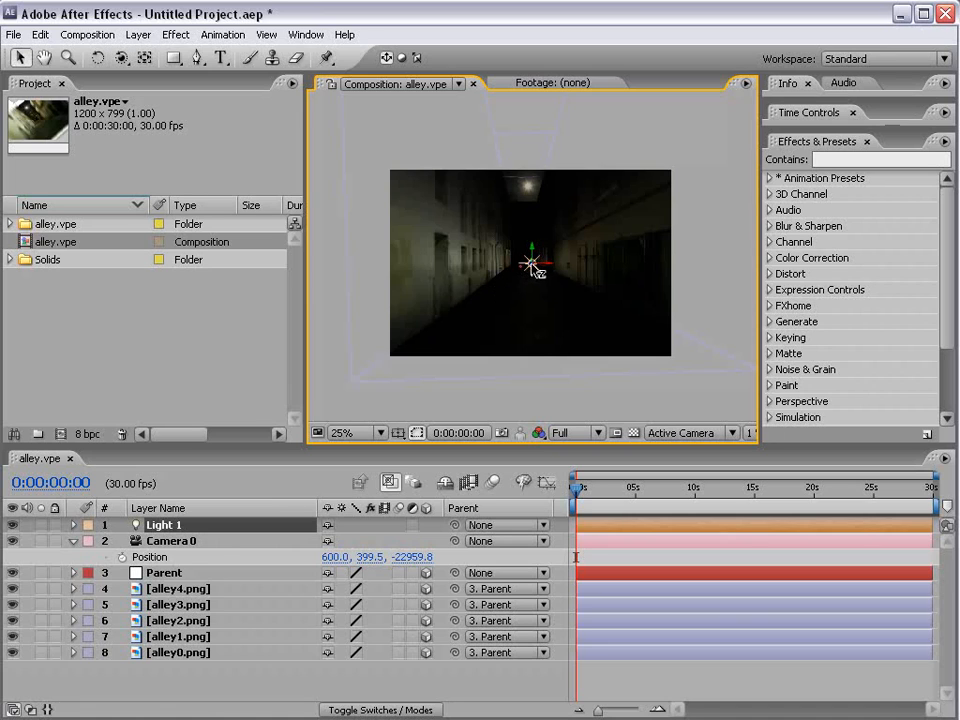
{"action": "left_click", "coordinate": [546, 243]}
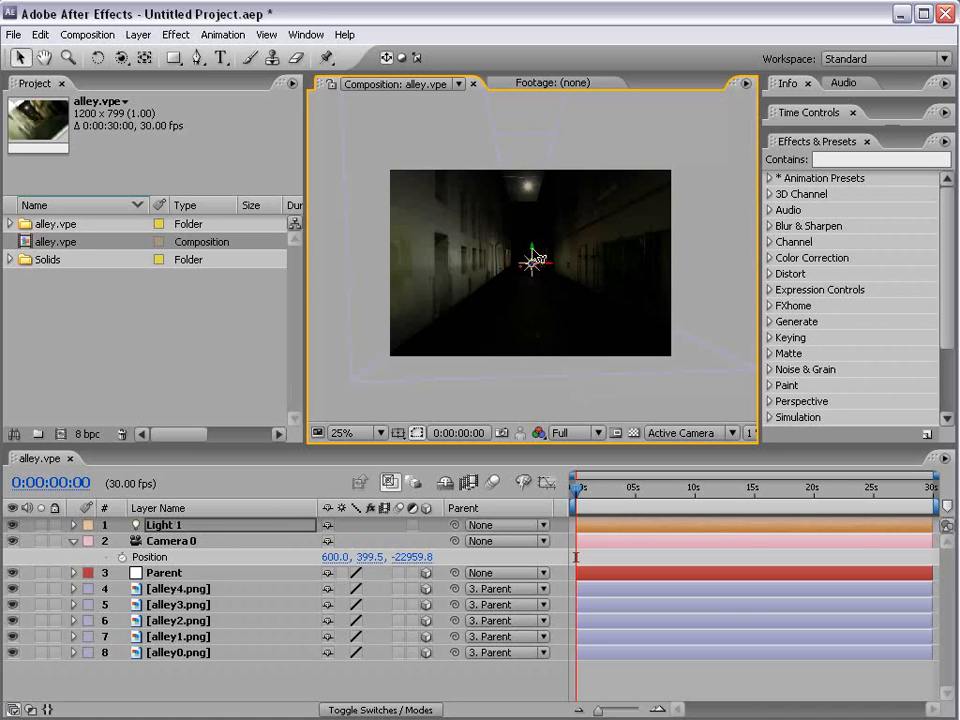
{"action": "mouse_move", "coordinate": [538, 258]}
{"action": "left_mouse_down"}
{"action": "mouse_move", "coordinate": [540, 208]}
{"action": "mouse_move", "coordinate": [536, 268]}
{"action": "left_mouse_up"}
{"action": "left_click_drag", "start_coordinate": [470, 332], "coordinate": [177, 305]}
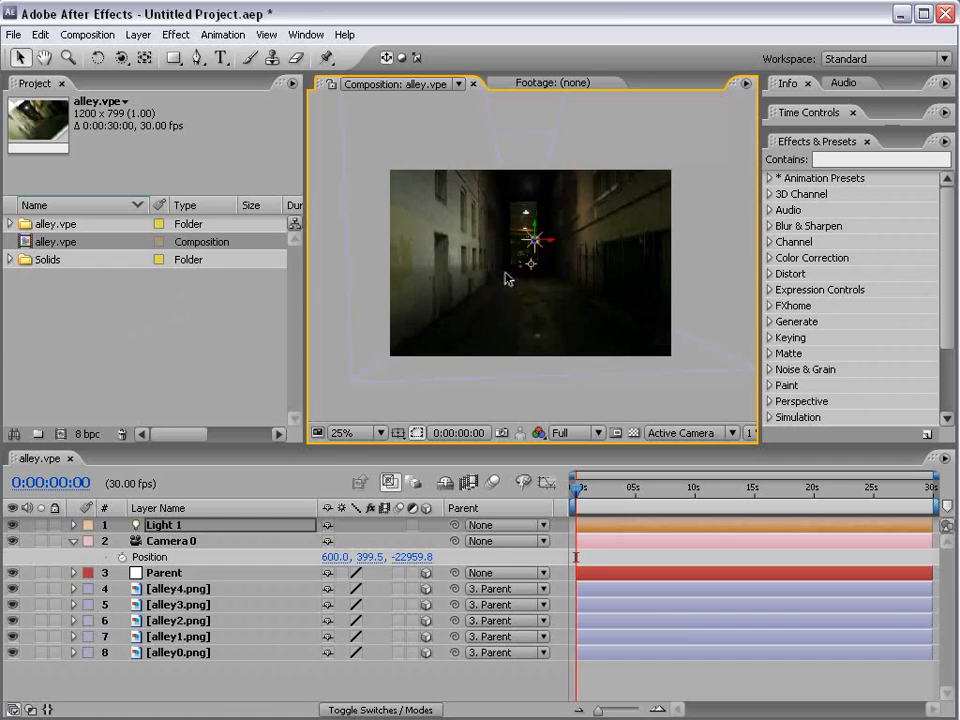
{"action": "key", "text": "grave"}
{"action": "mouse_move", "coordinate": [480, 362]}
{"action": "left_mouse_down"}
{"action": "mouse_move", "coordinate": [411, 456]}
{"action": "mouse_move", "coordinate": [491, 376]}
{"action": "left_mouse_up"}
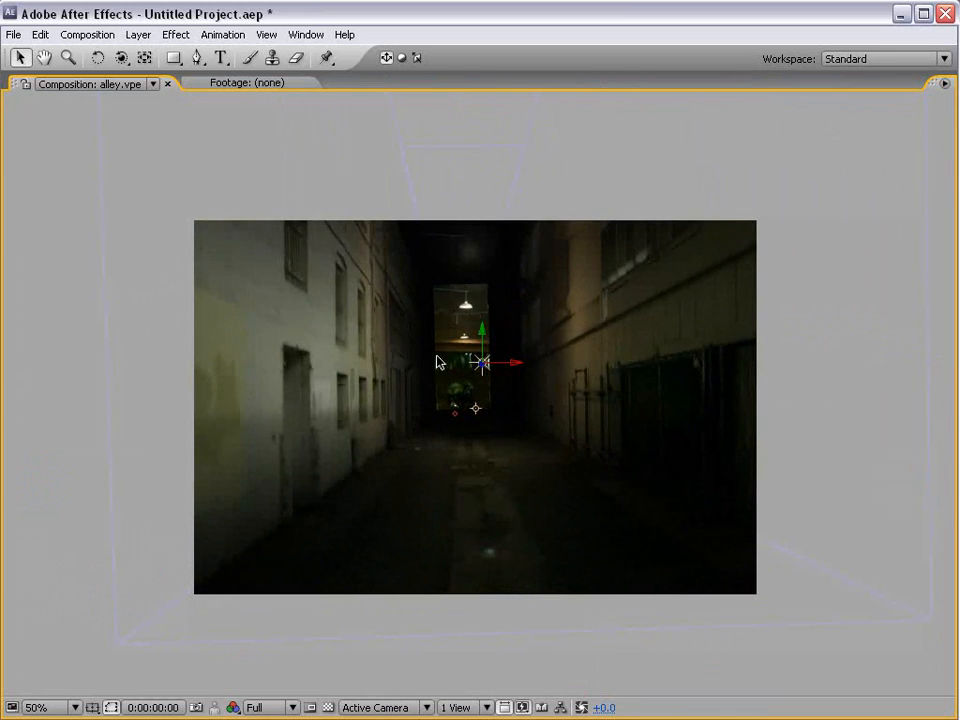
{"action": "key", "text": "grave"}
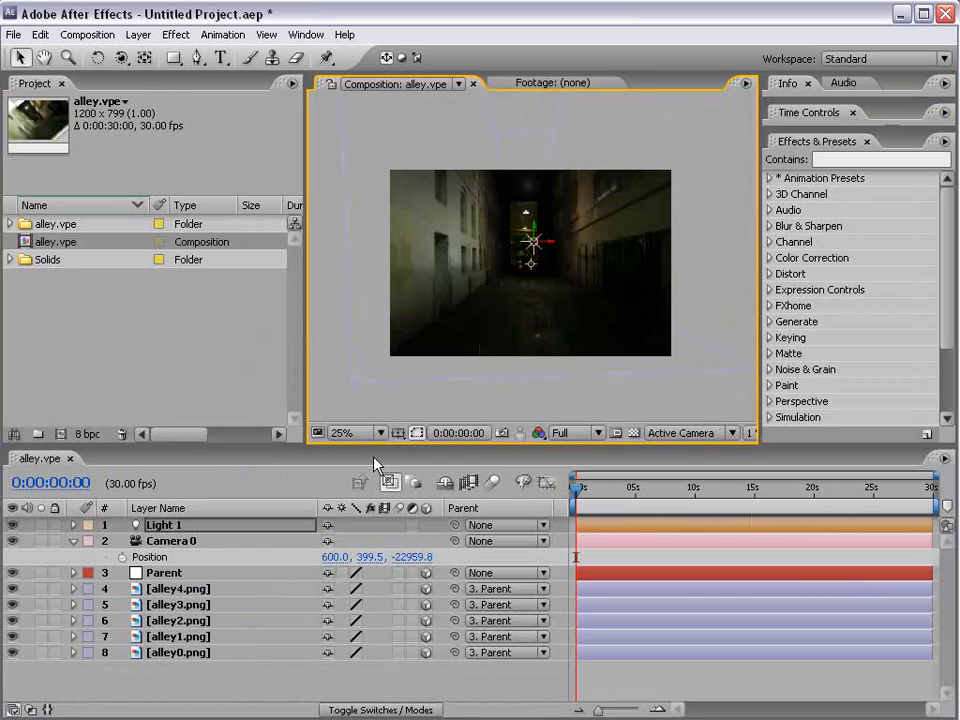
- Apply the Exposure effect to alley3.png, the wall at the alley's end, and lower its exposure to -4.00
{"action": "left_click", "coordinate": [195, 653]}
{"action": "left_click", "coordinate": [196, 637]}
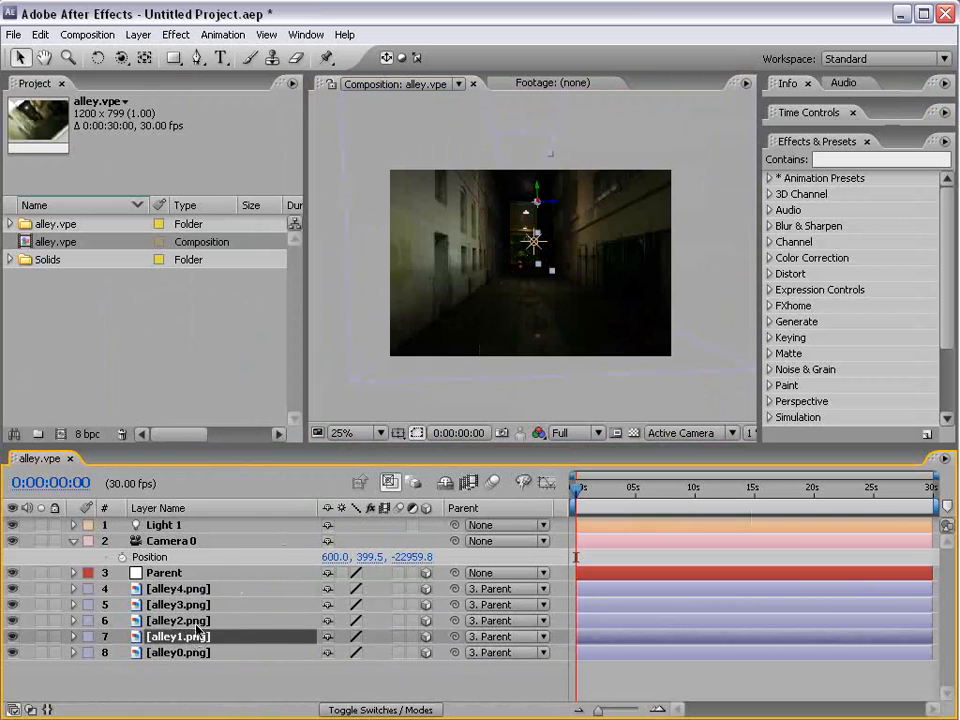
{"action": "left_click", "coordinate": [197, 621]}
{"action": "left_click", "coordinate": [198, 605]}
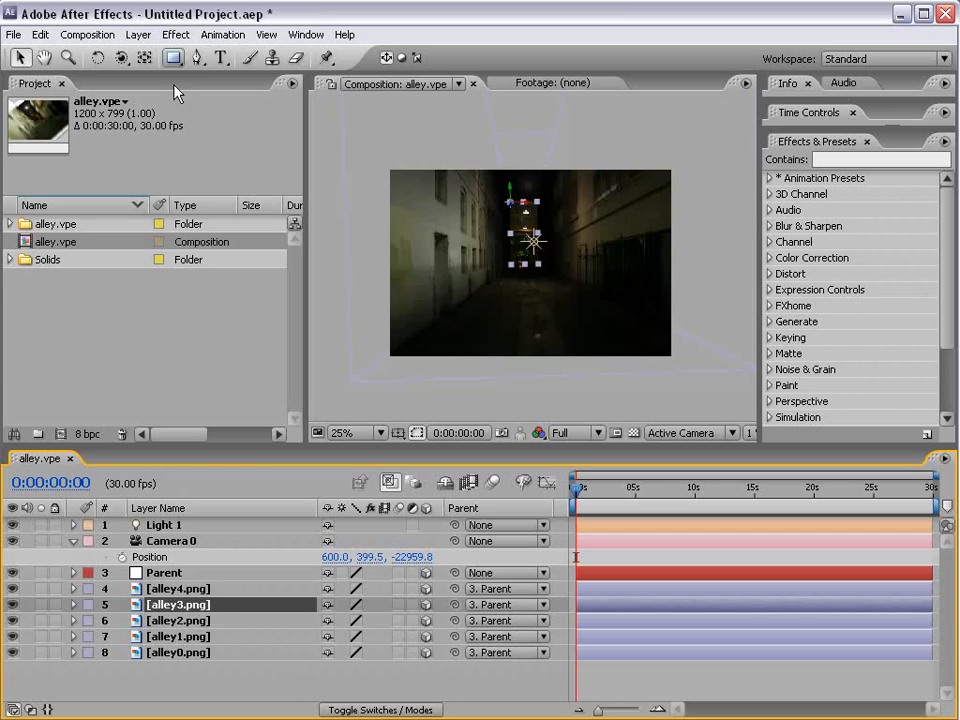
{"action": "left_click", "coordinate": [176, 34]}
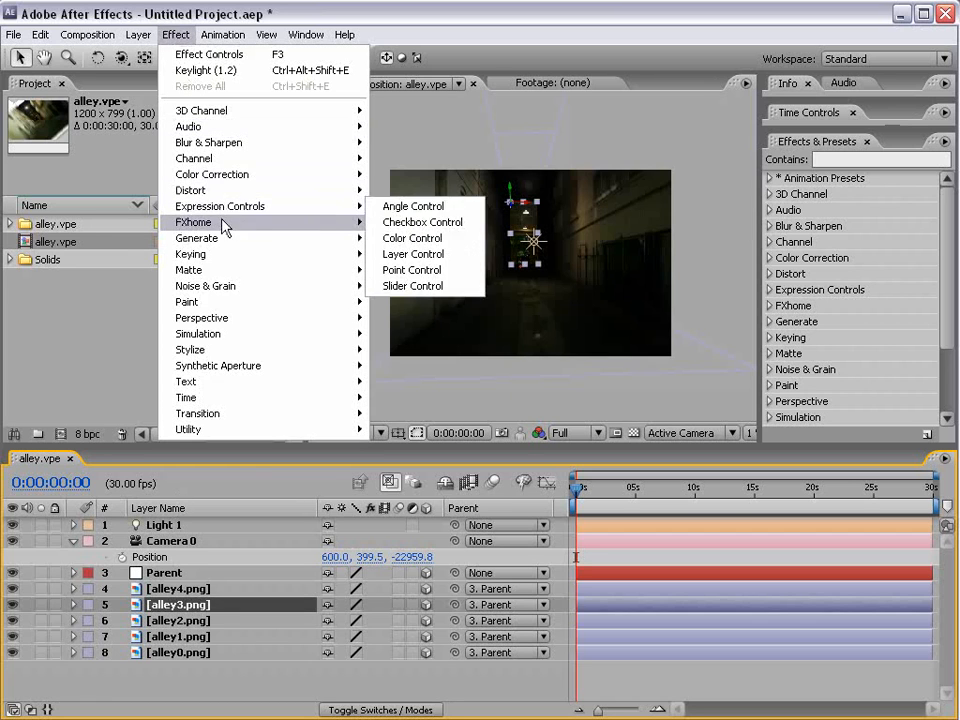
{"action": "mouse_move", "coordinate": [229, 180]}
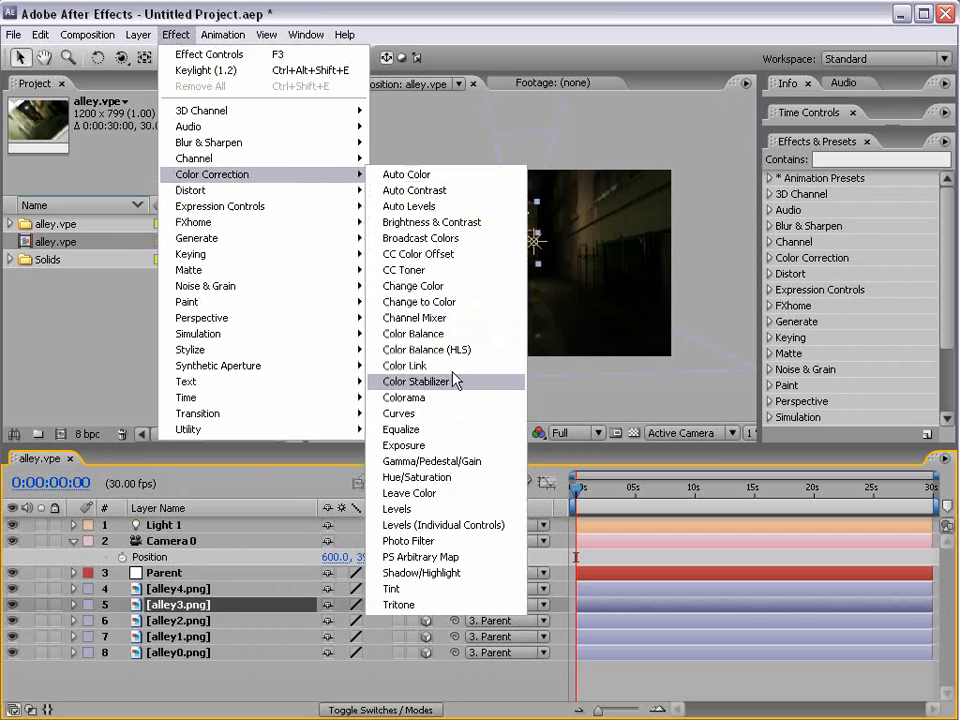
{"action": "left_click", "coordinate": [424, 444]}
{"action": "left_click_drag", "start_coordinate": [495, 235], "coordinate": [515, 265]}
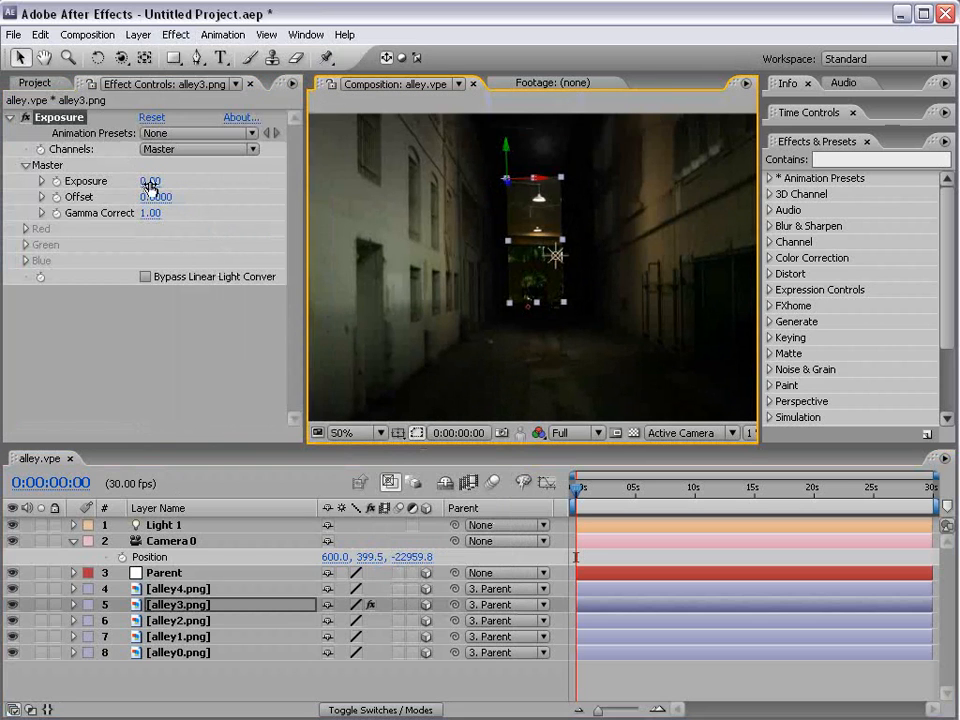
{"action": "left_click_drag", "start_coordinate": [153, 183], "coordinate": [116, 181]}
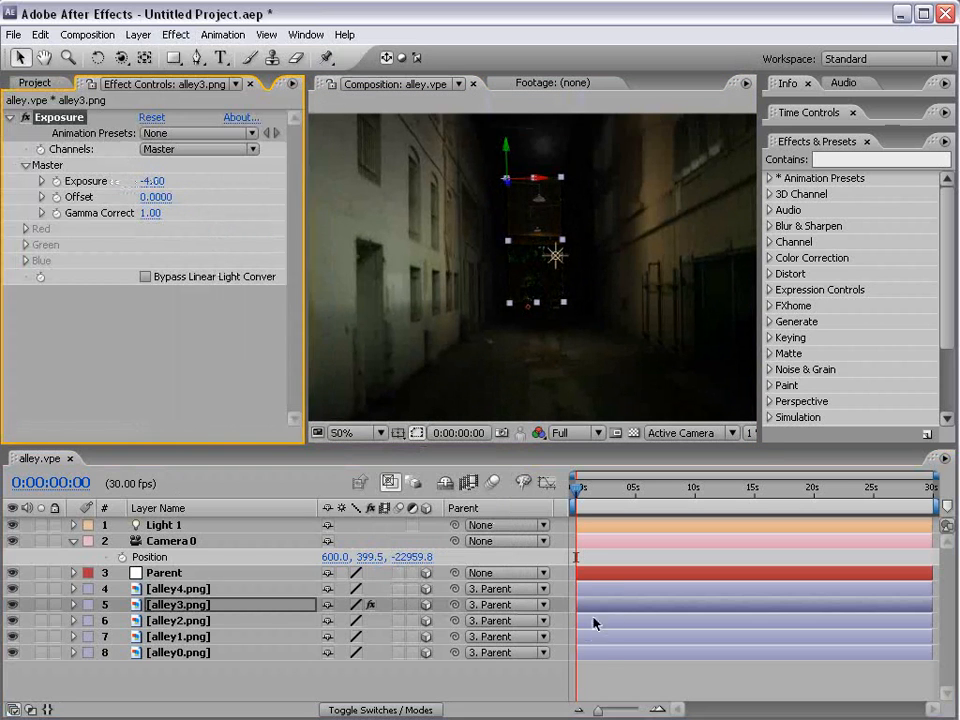
{"action": "left_click", "coordinate": [597, 672]}
- Move Light 1 slightly lower in front of the alley's back wall
{"action": "left_click", "coordinate": [556, 256]}
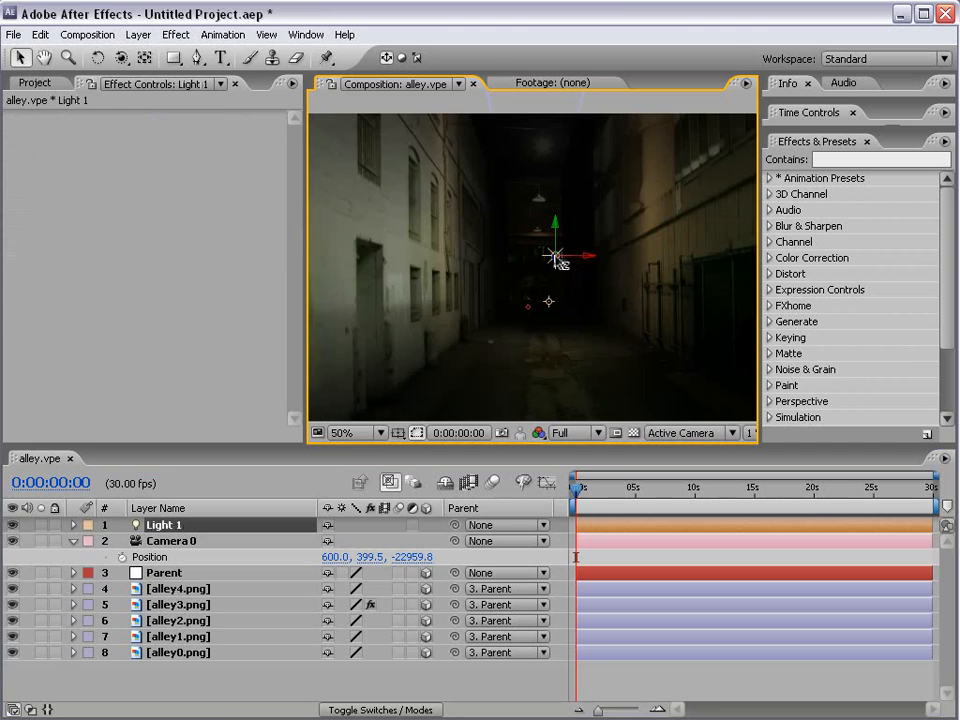
{"action": "left_click_drag", "start_coordinate": [500, 356], "coordinate": [498, 394]}
{"action": "scroll", "coordinate": [540, 323], "scroll_direction": "down", "scroll_amount": 1}
{"action": "left_click", "coordinate": [601, 664]}
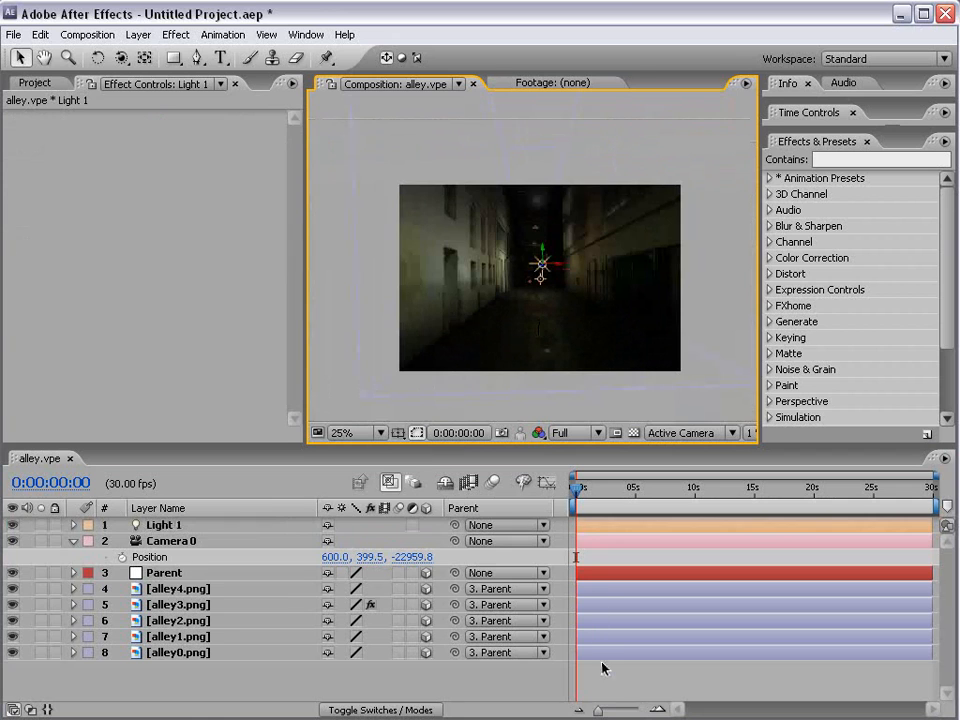
{"action": "key", "text": "grave"}
{"action": "key", "text": "grave"}
- Reveal Light 1's intensity and raise it to 175%
{"action": "left_click", "coordinate": [184, 527]}
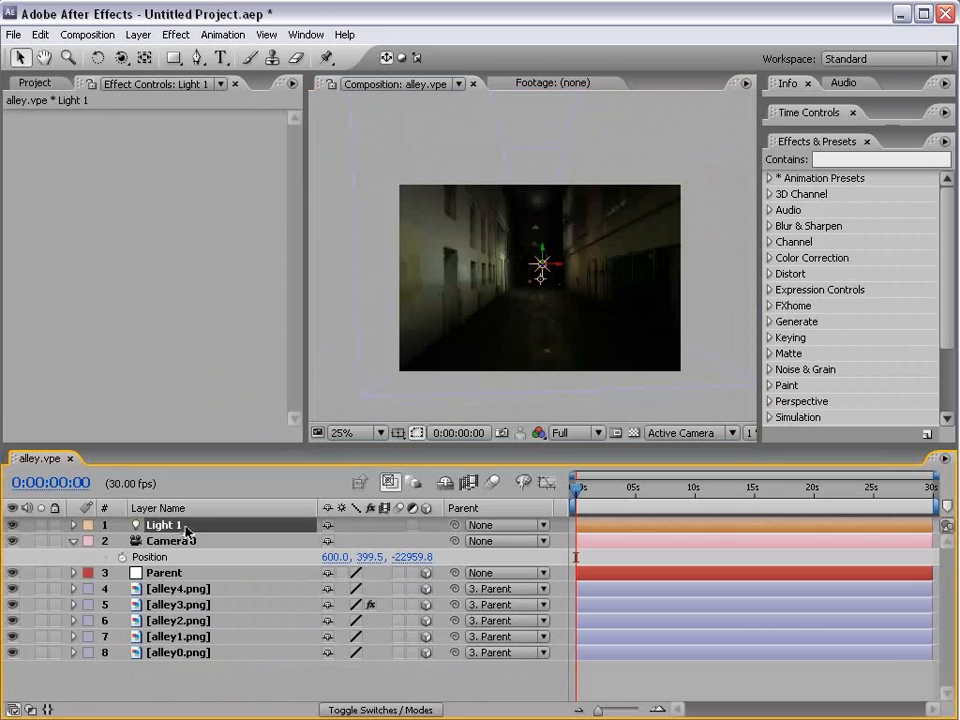
{"action": "key", "text": "t"}
{"action": "left_click_drag", "start_coordinate": [330, 542], "coordinate": [395, 528]}
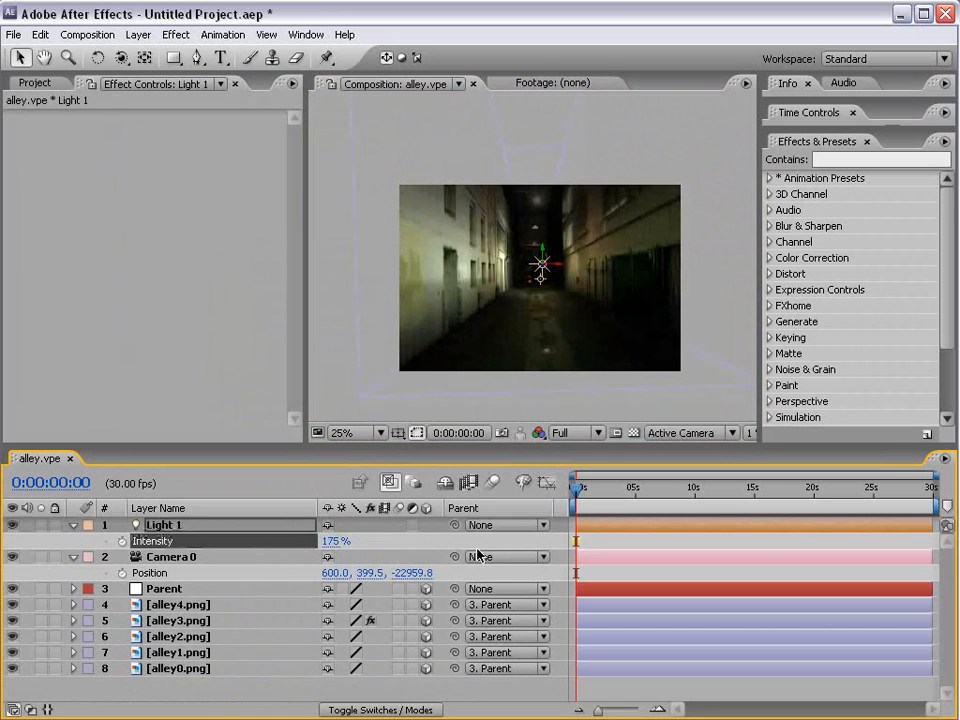
{"action": "left_click", "coordinate": [484, 541]}
{"action": "scroll", "coordinate": [548, 304], "scroll_direction": "up", "scroll_amount": 1}
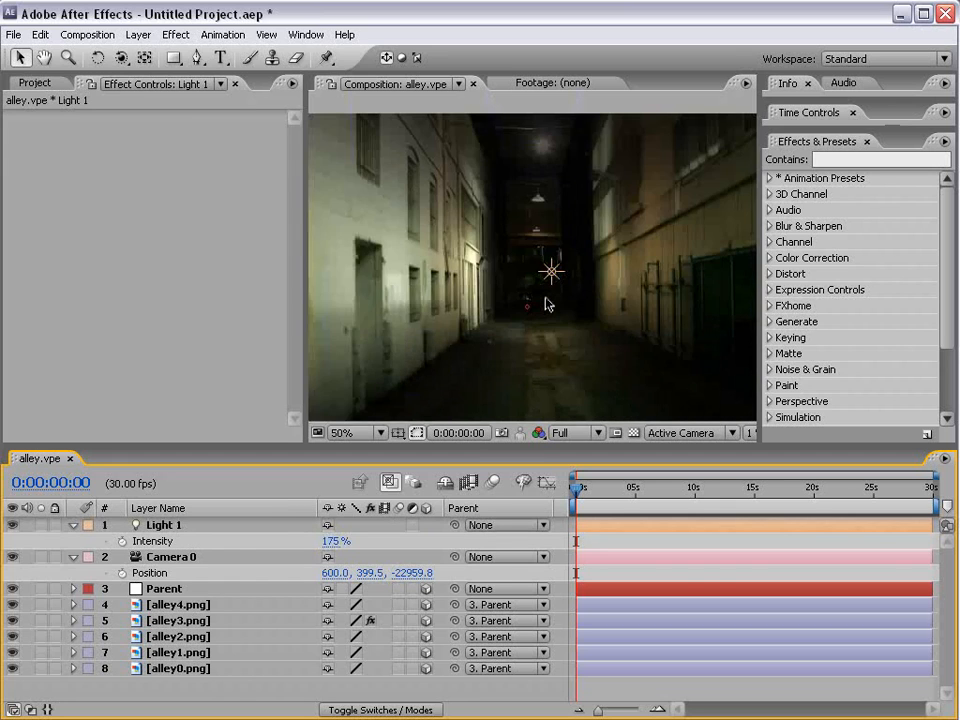
- Try orbiting Camera 0 to view the brighter alley, and undo the orbit
{"action": "scroll", "coordinate": [548, 304], "scroll_direction": "down", "scroll_amount": 1}
{"action": "key", "text": "c"}
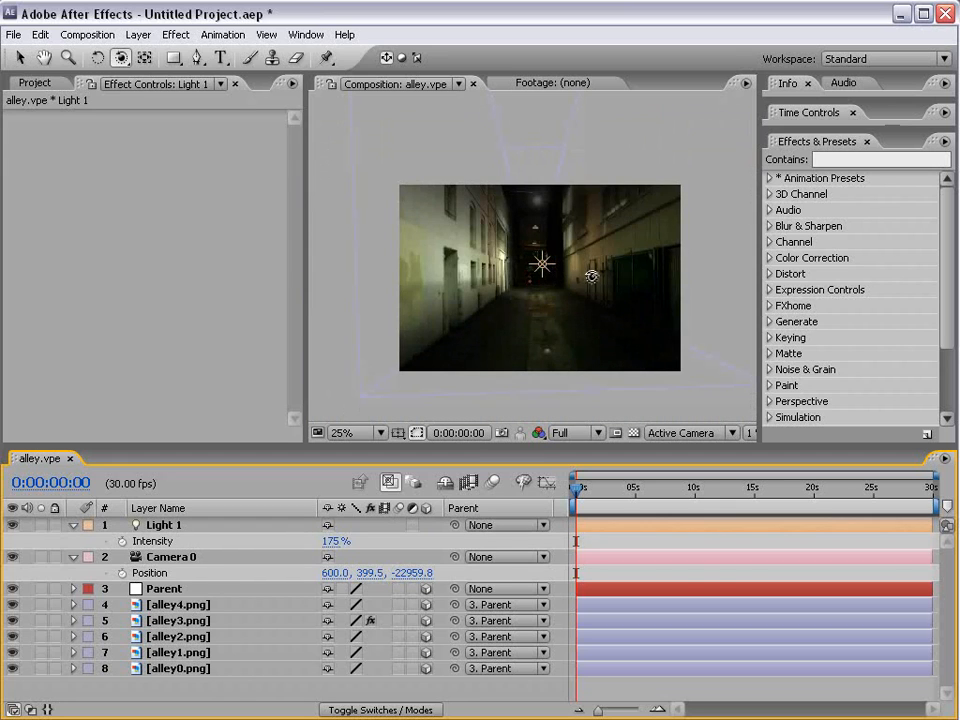
{"action": "left_click_drag", "start_coordinate": [583, 261], "coordinate": [624, 279]}
{"action": "key", "text": "ctrl+z"}
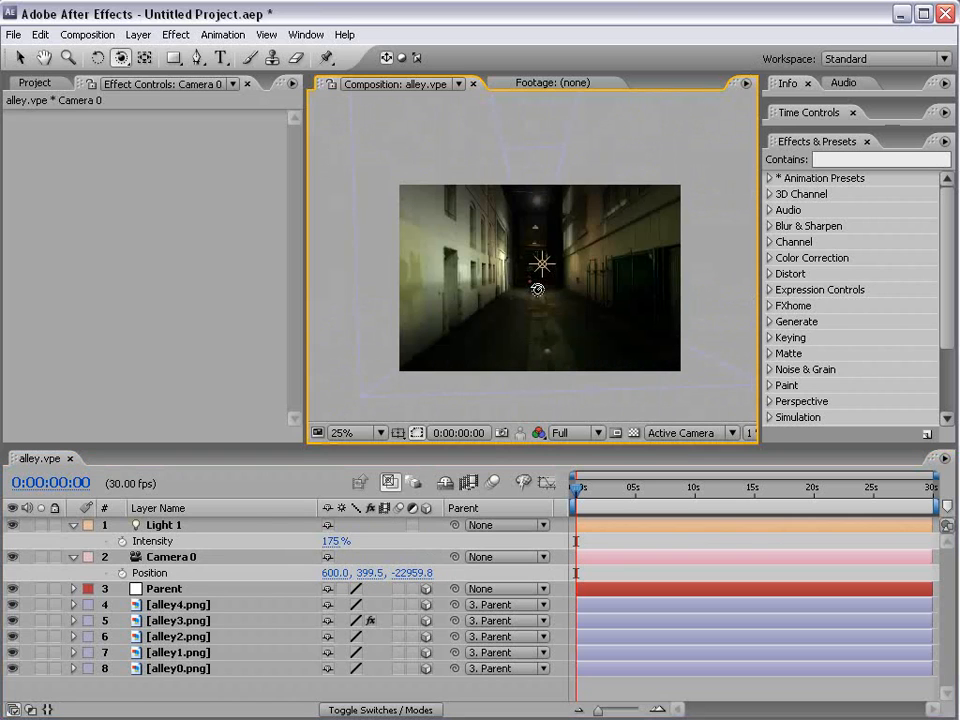
- Reveal the Parent layer's position and examine the lit alley composition in an enlarged view
{"action": "left_click", "coordinate": [170, 589]}
{"action": "key", "text": "p"}
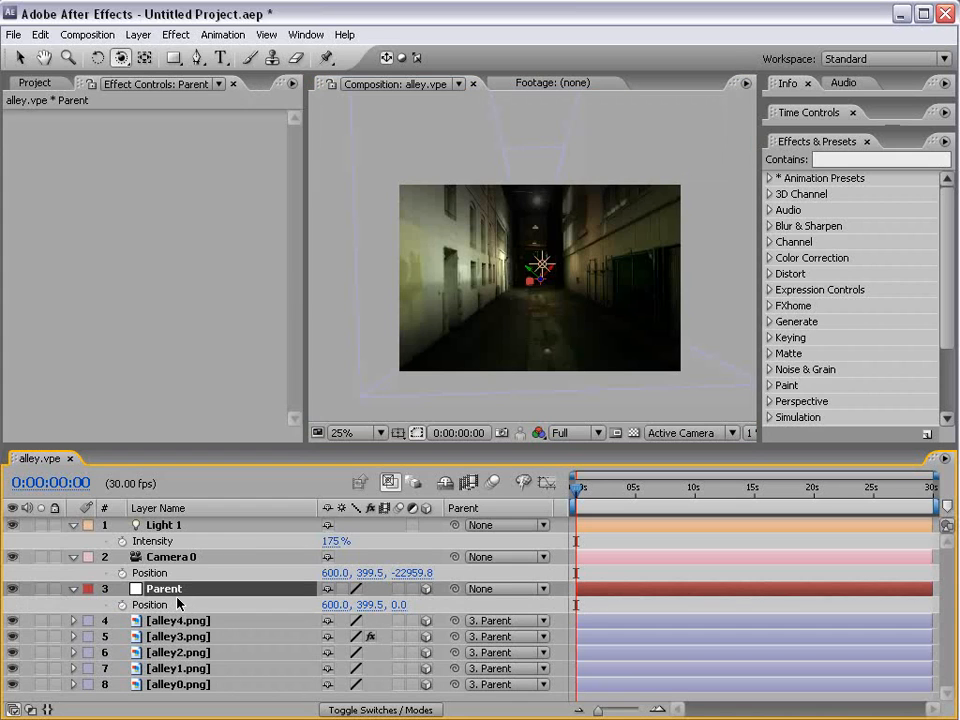
{"action": "key", "text": "grave"}
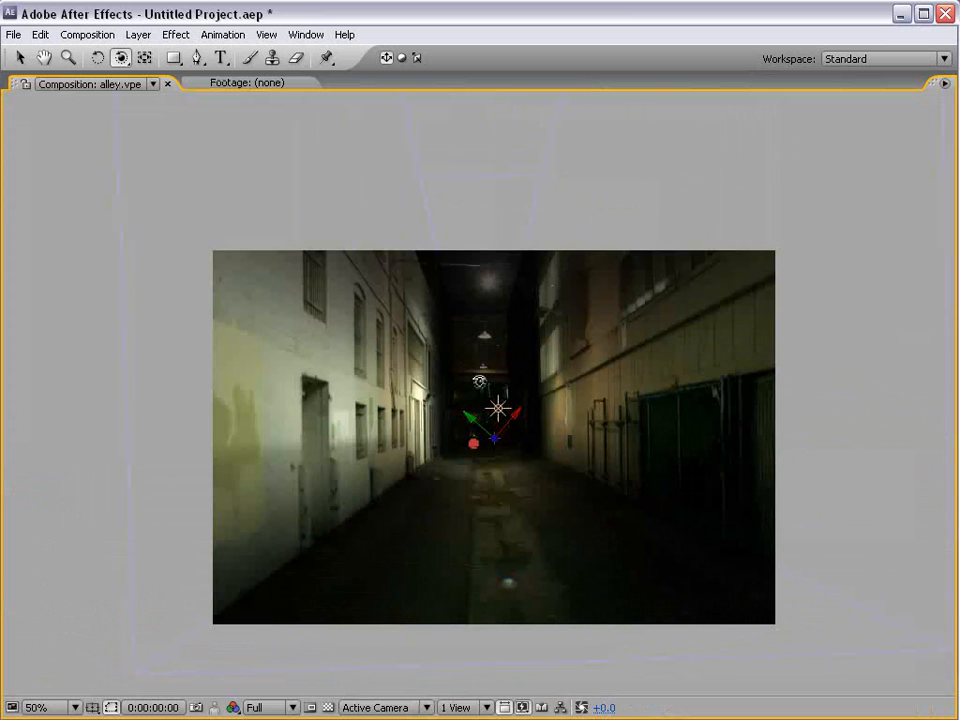
{"action": "key", "text": "grave"}
{"action": "key", "text": "grave"}
{"action": "key", "text": "grave"}
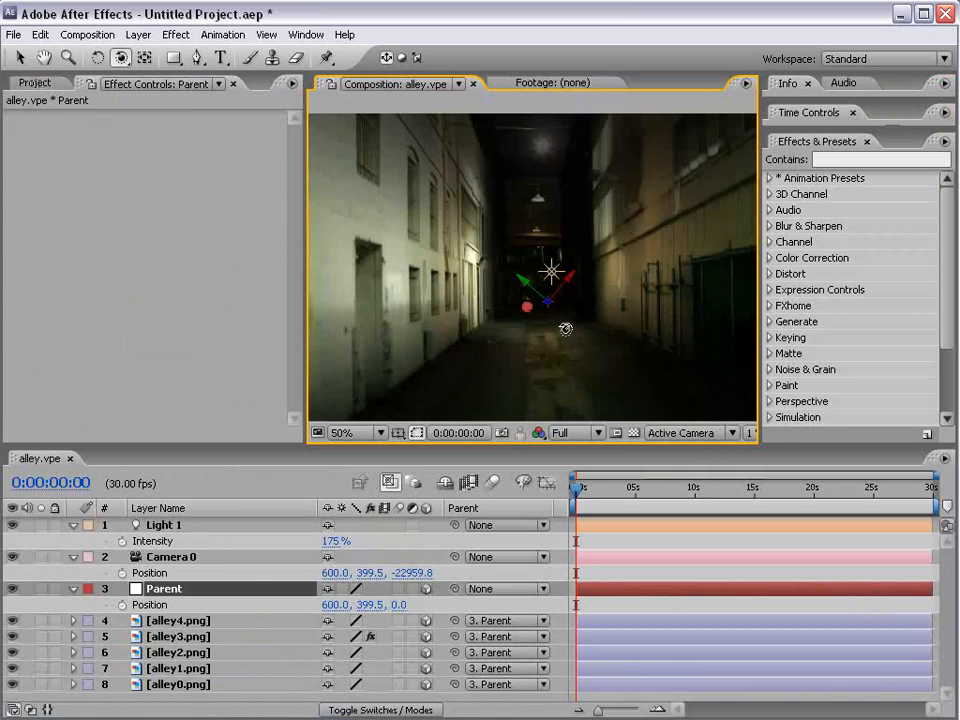
{"action": "scroll", "coordinate": [552, 314], "scroll_direction": "down", "scroll_amount": 2}
{"action": "left_click_drag", "start_coordinate": [555, 316], "coordinate": [555, 296]}
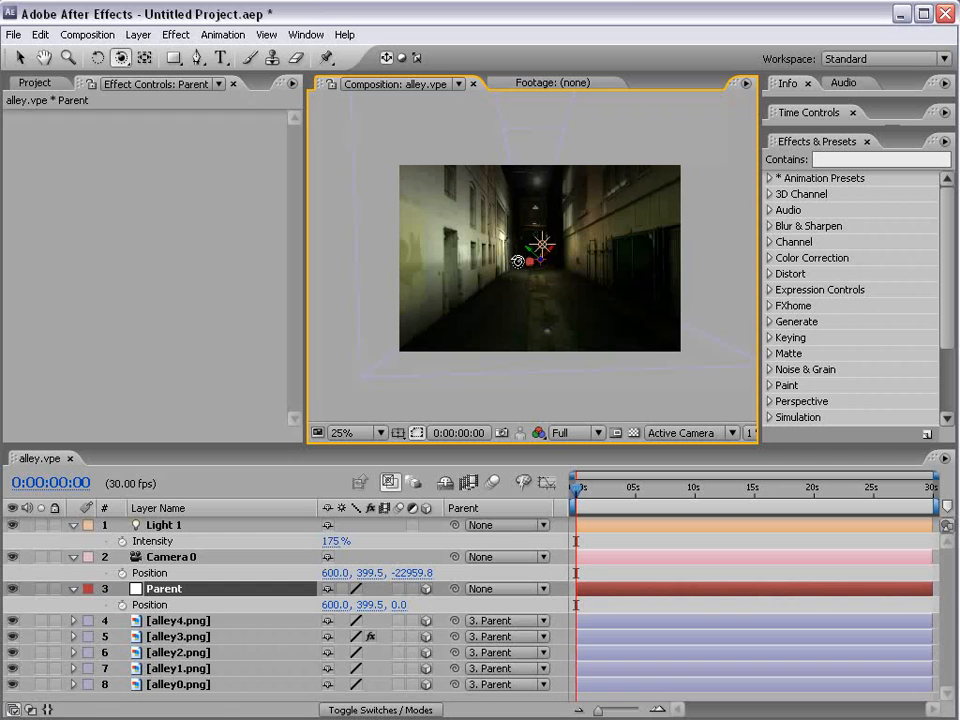
{"action": "scroll", "coordinate": [508, 308], "scroll_direction": "up", "scroll_amount": 1}
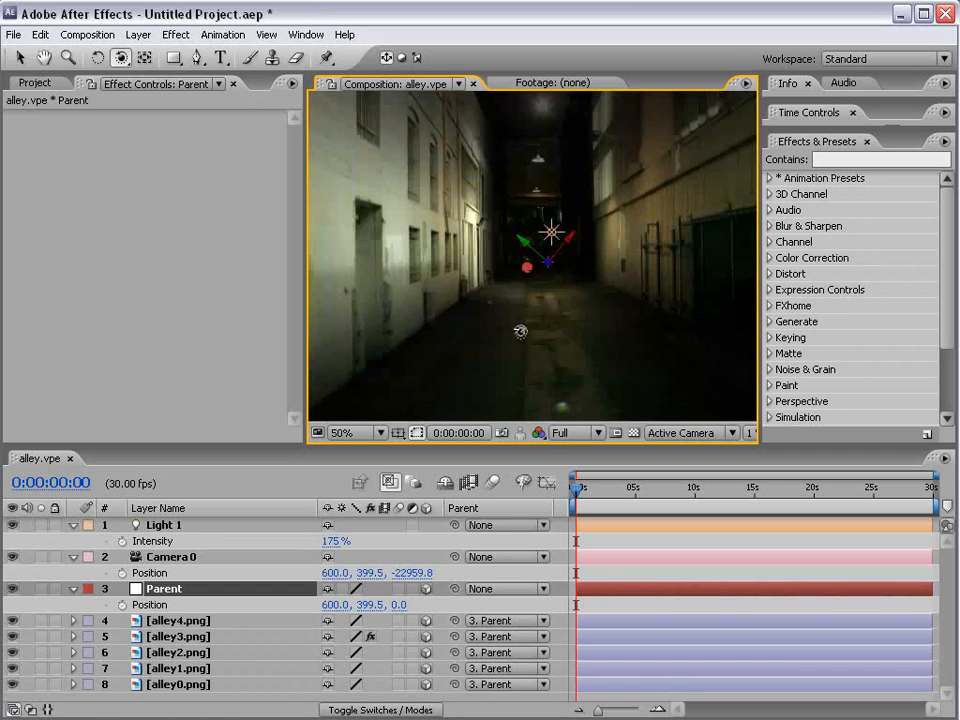
- Fine-tune Light 1's intensity to 174%
{"action": "key", "text": "v"}
{"action": "left_click", "coordinate": [160, 540]}
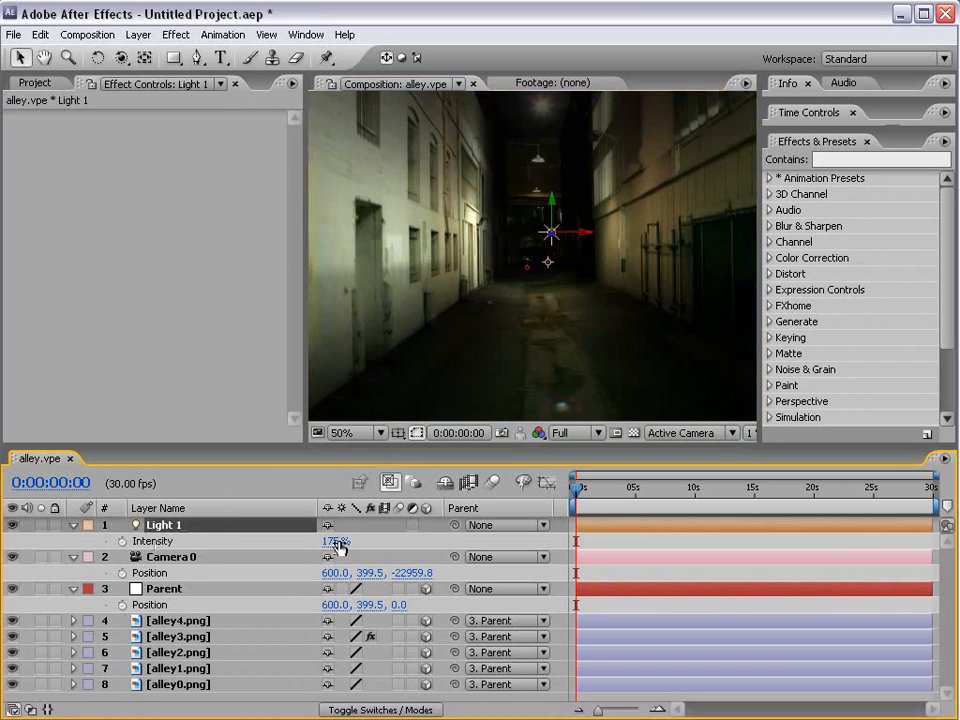
{"action": "left_click_drag", "start_coordinate": [333, 541], "coordinate": [255, 545]}
{"action": "scroll", "coordinate": [447, 377], "scroll_direction": "down", "scroll_amount": 1}
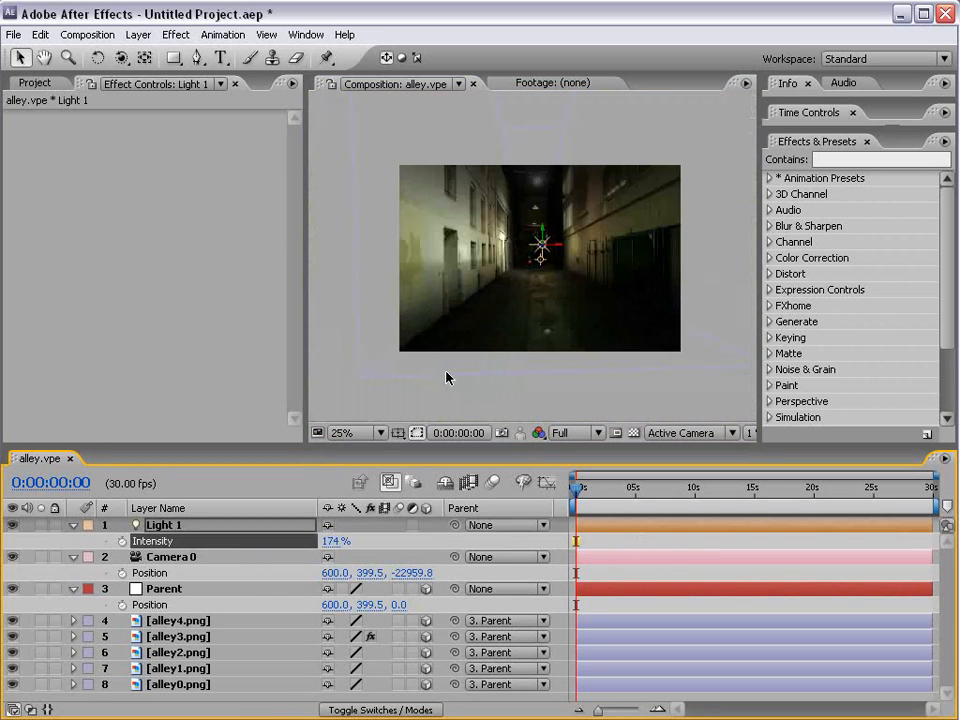